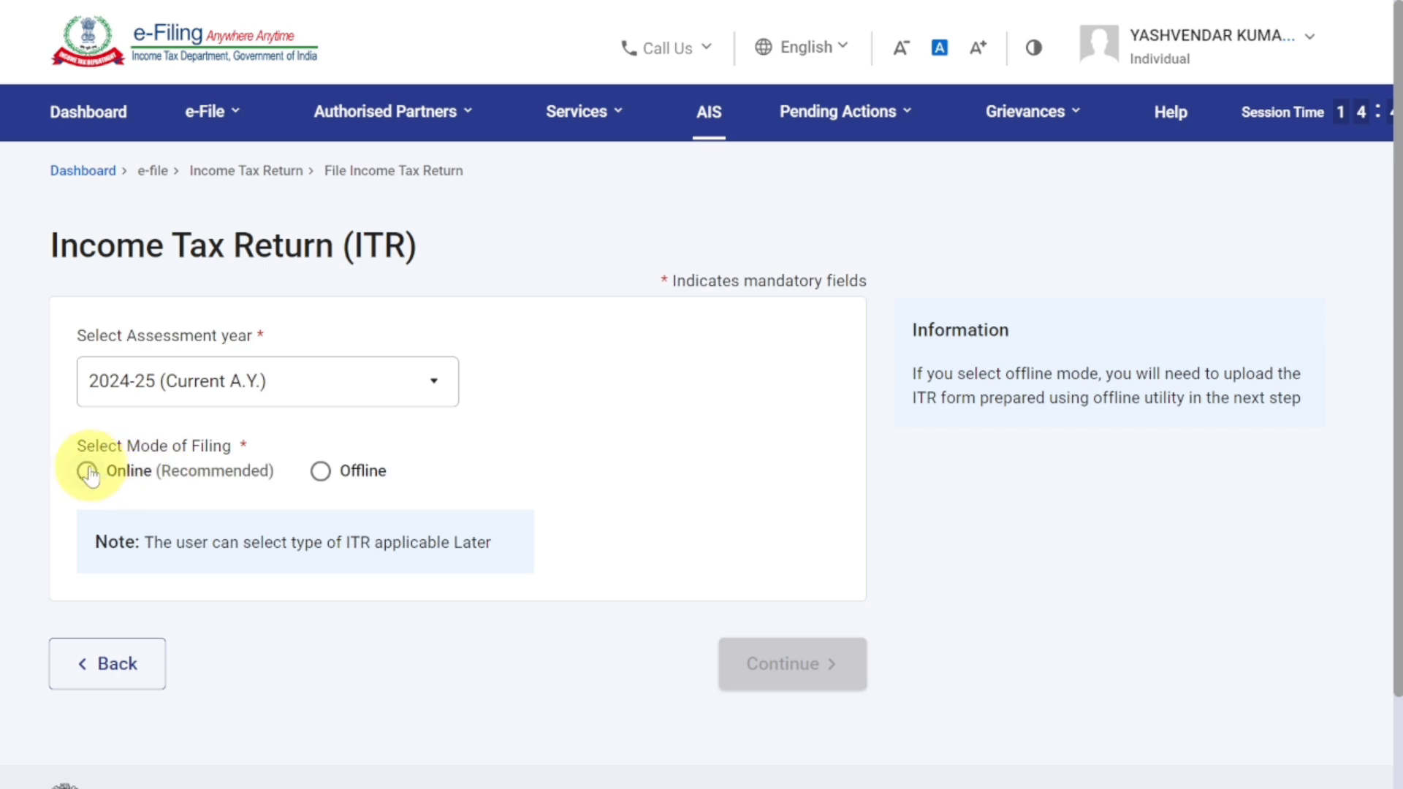
# Choose online filing for assessment year 2024-25 and start a new filing instead of resuming the saved draft
pyautogui.click(86, 471)
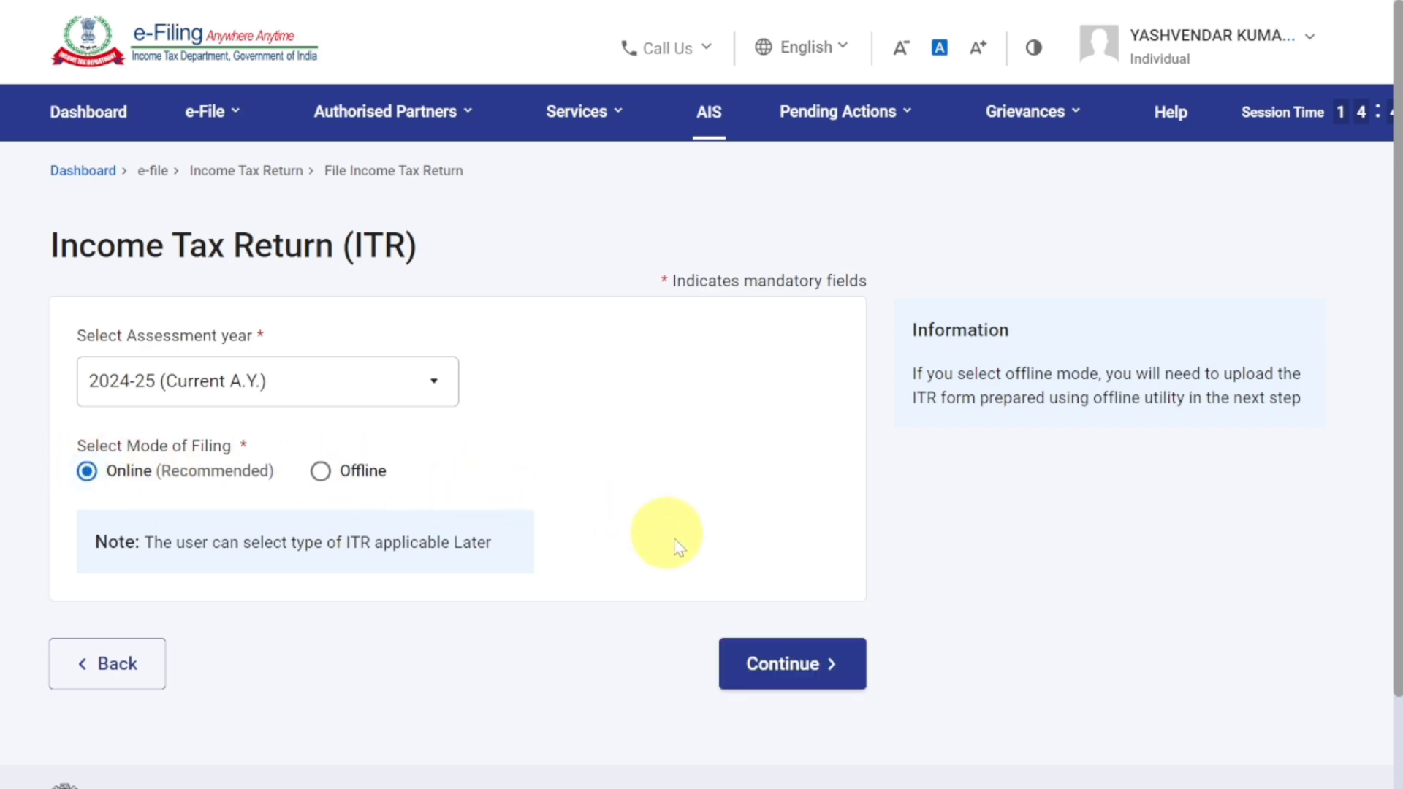
pyautogui.click(775, 666)
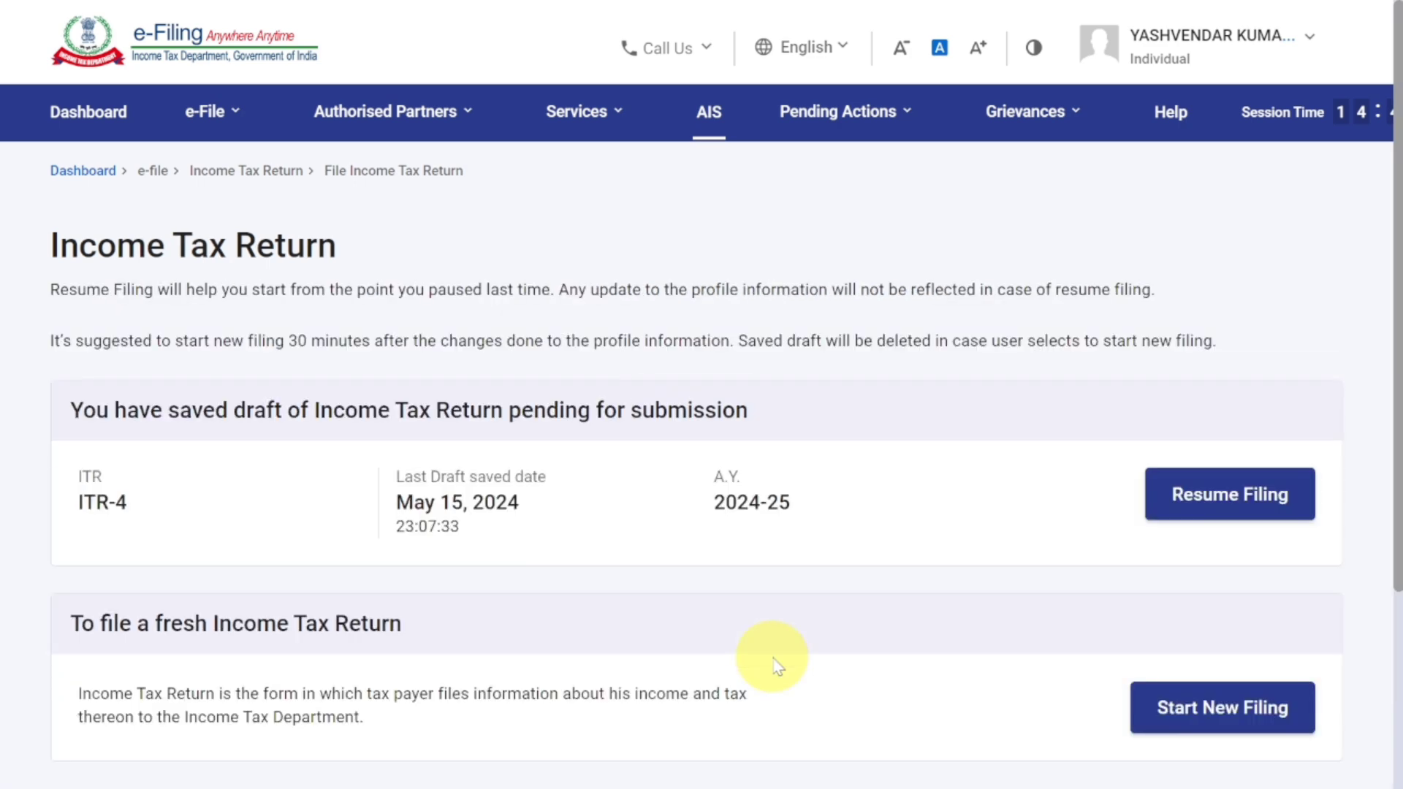
pyautogui.scroll(-3, 1023, 642)
pyautogui.scroll(-1, 1035, 639)
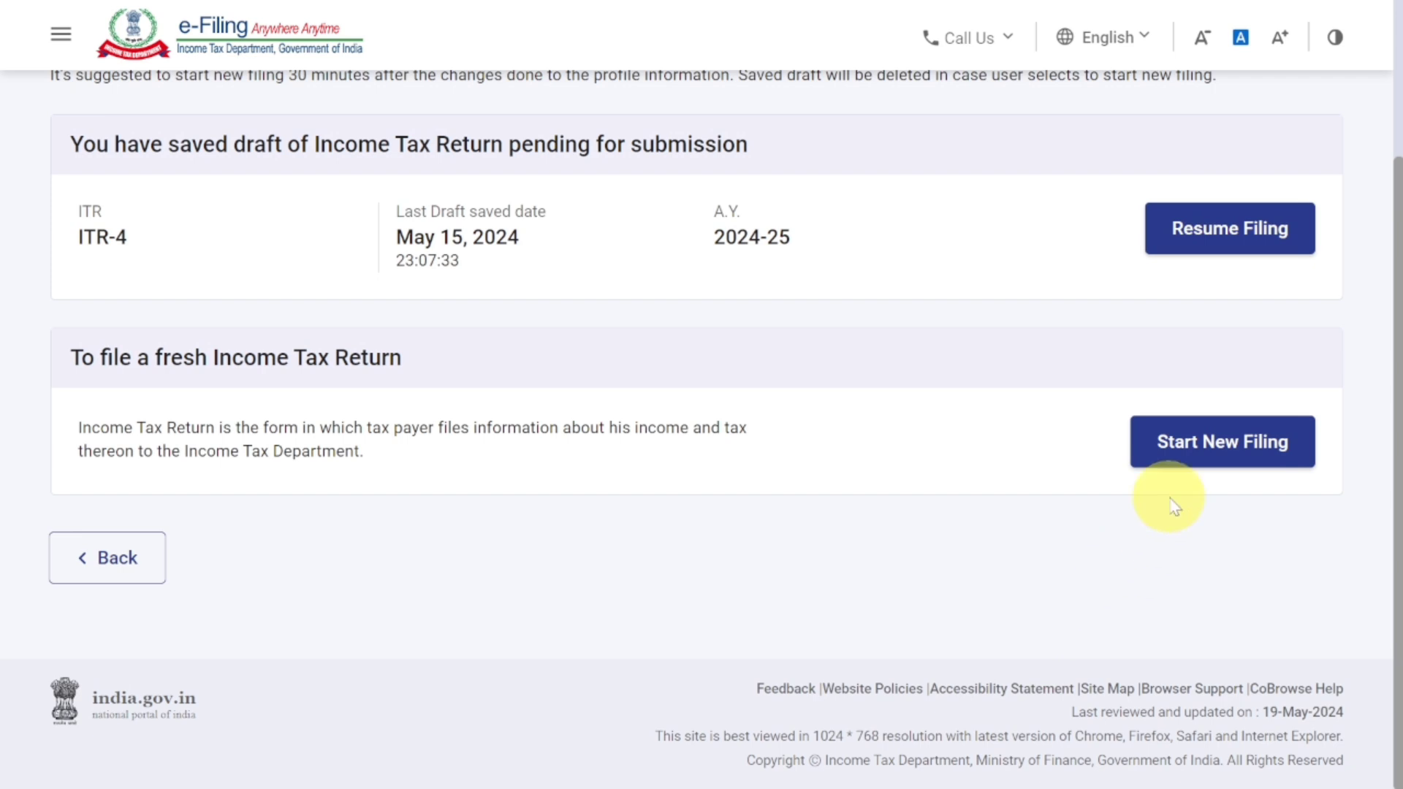
pyautogui.click(1222, 461)
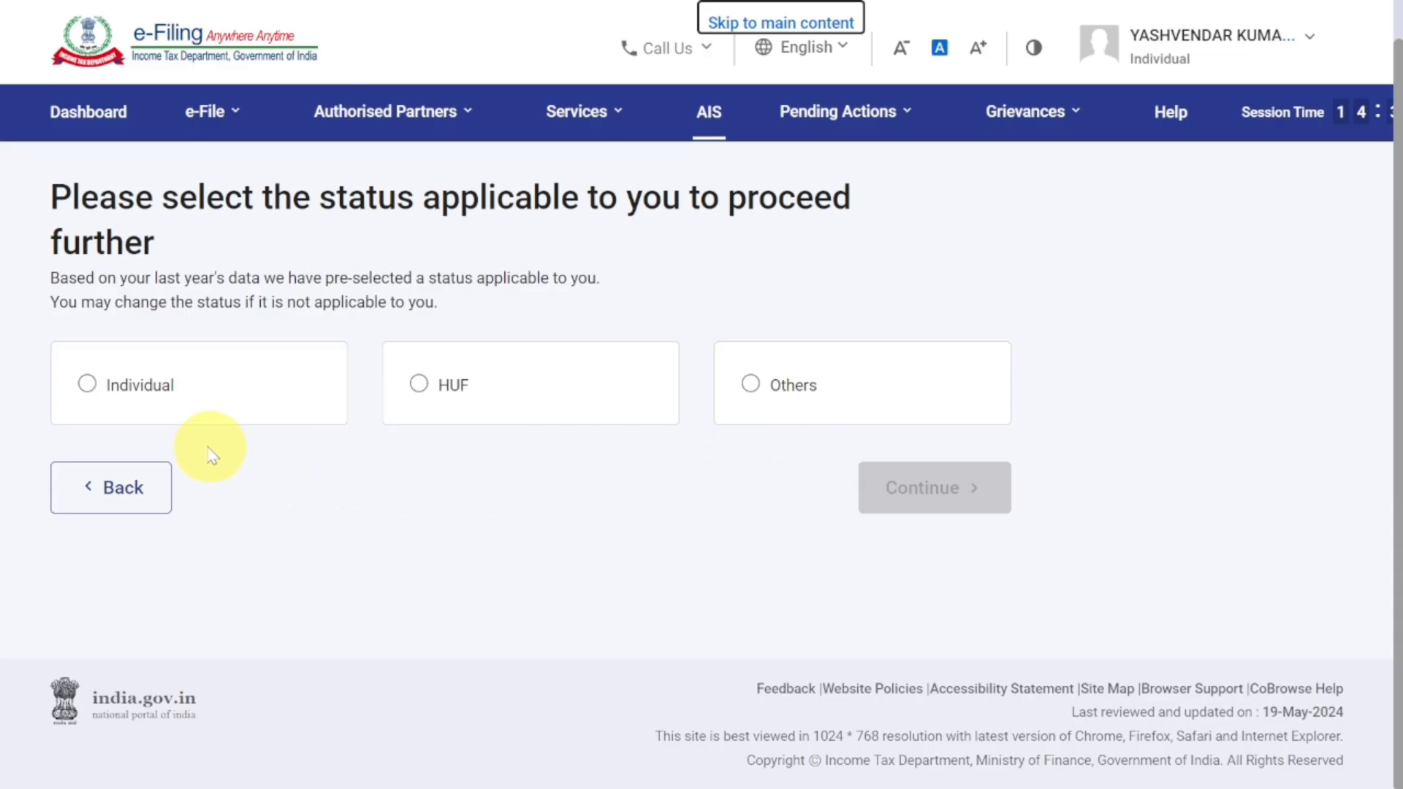
# Set the applicable status to Individual, choose the ITR-4 form and get started with that return
pyautogui.click(84, 387)
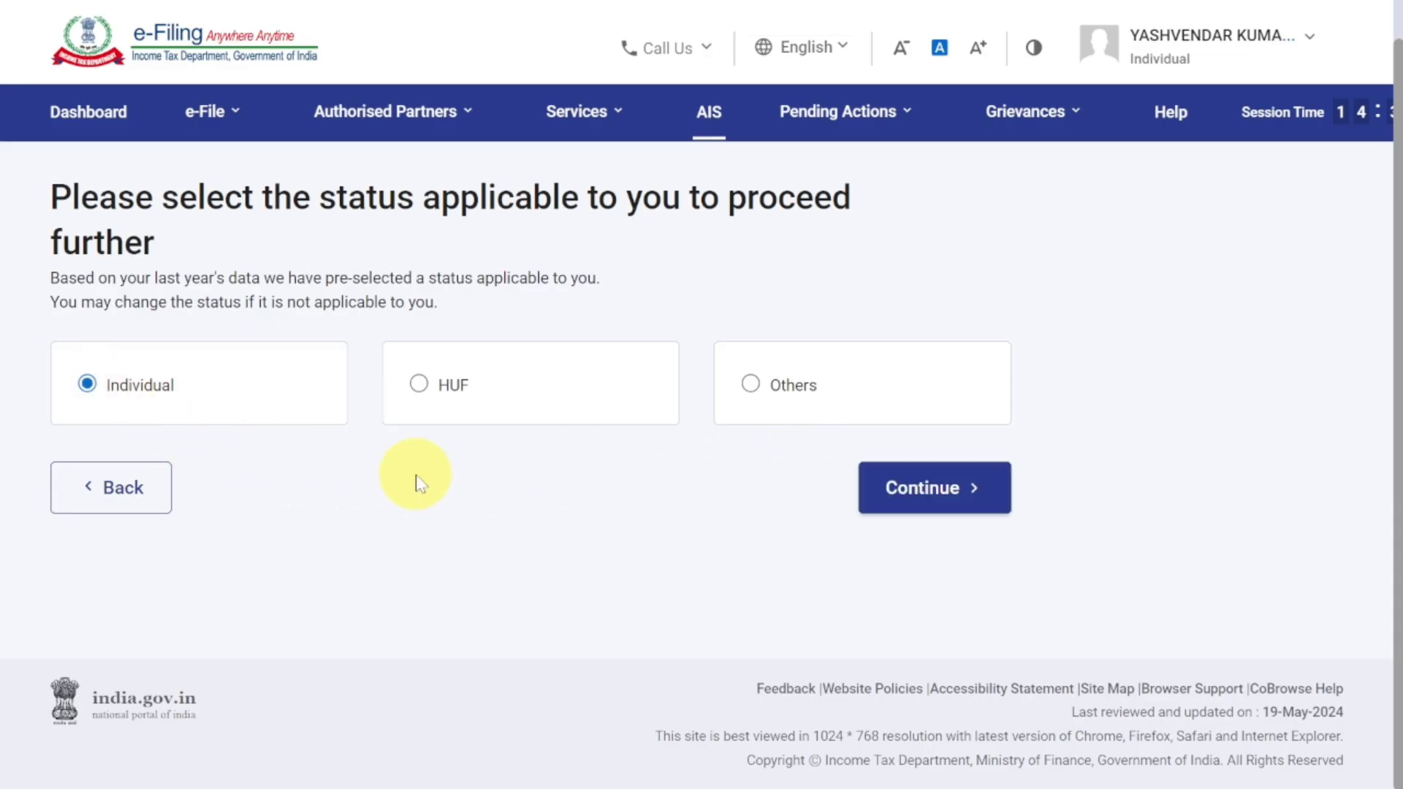
pyautogui.click(920, 508)
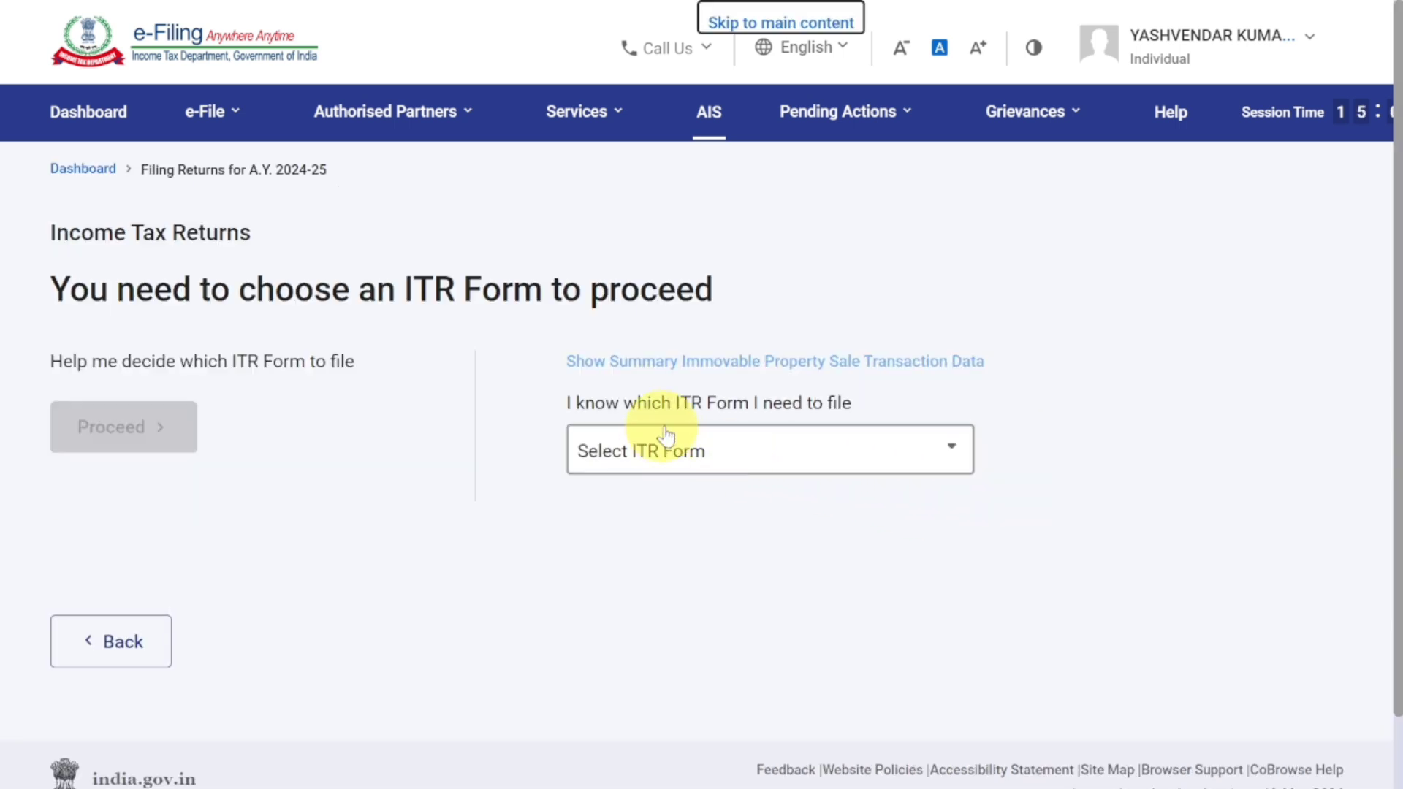
pyautogui.click(800, 453)
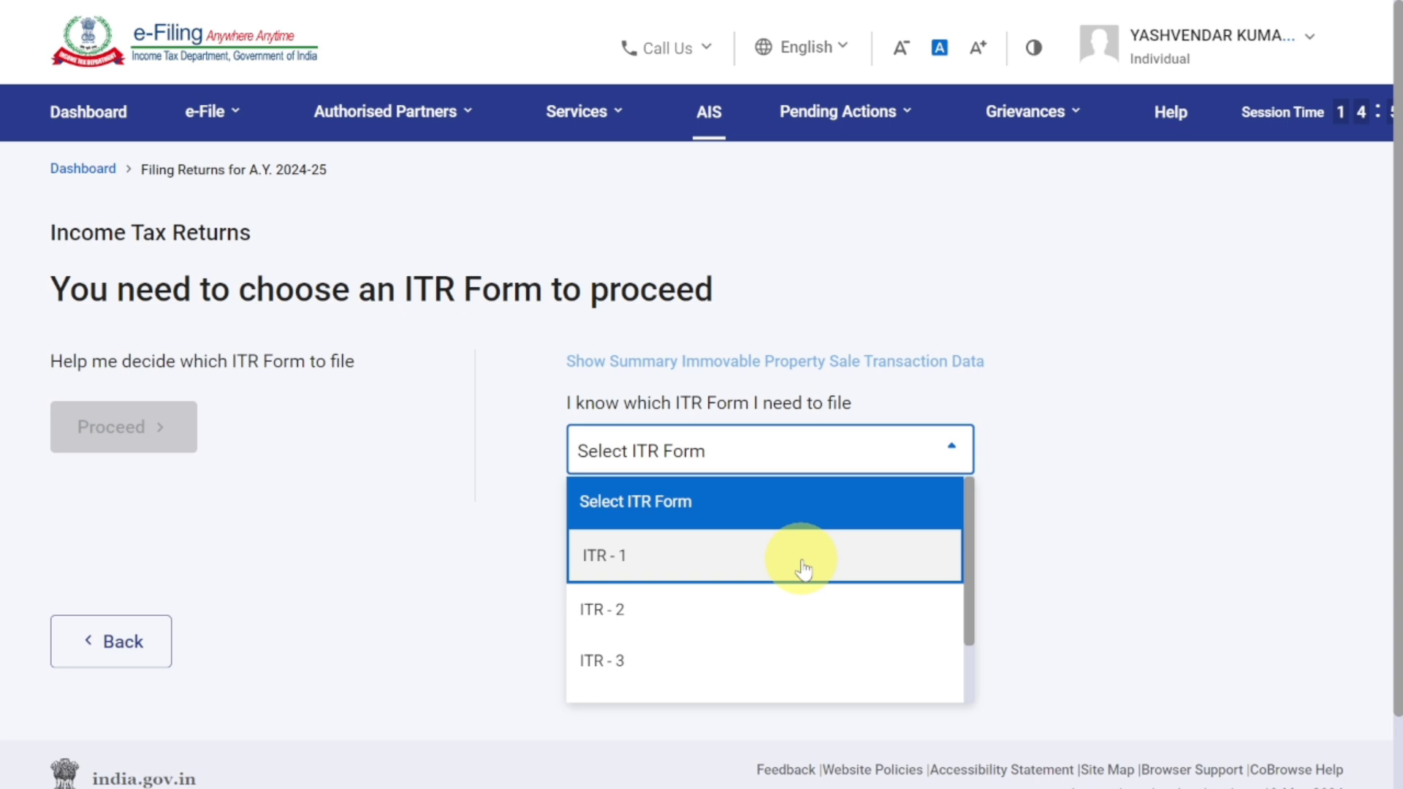
pyautogui.scroll(-1, 804, 569)
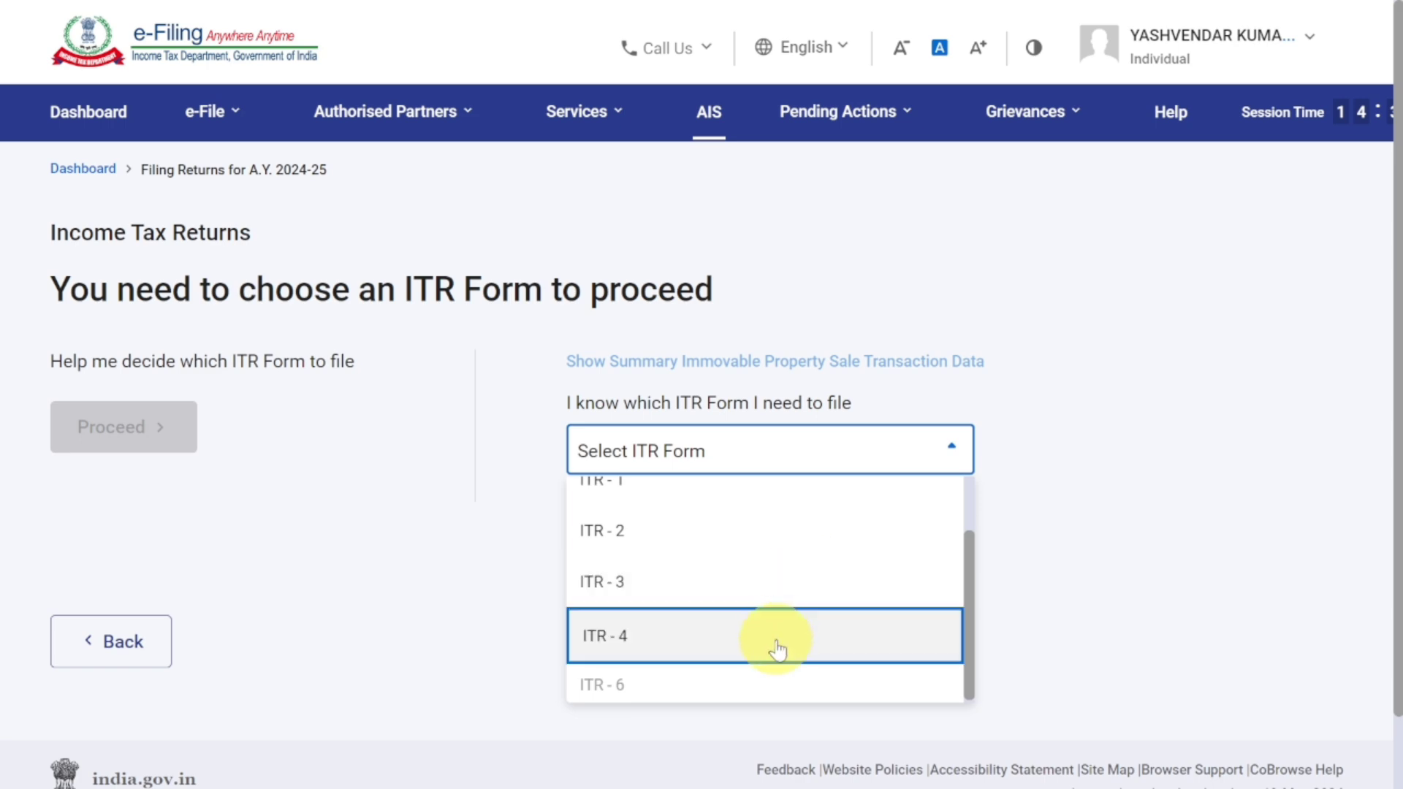
pyautogui.click(777, 649)
pyautogui.scroll(-4, 780, 642)
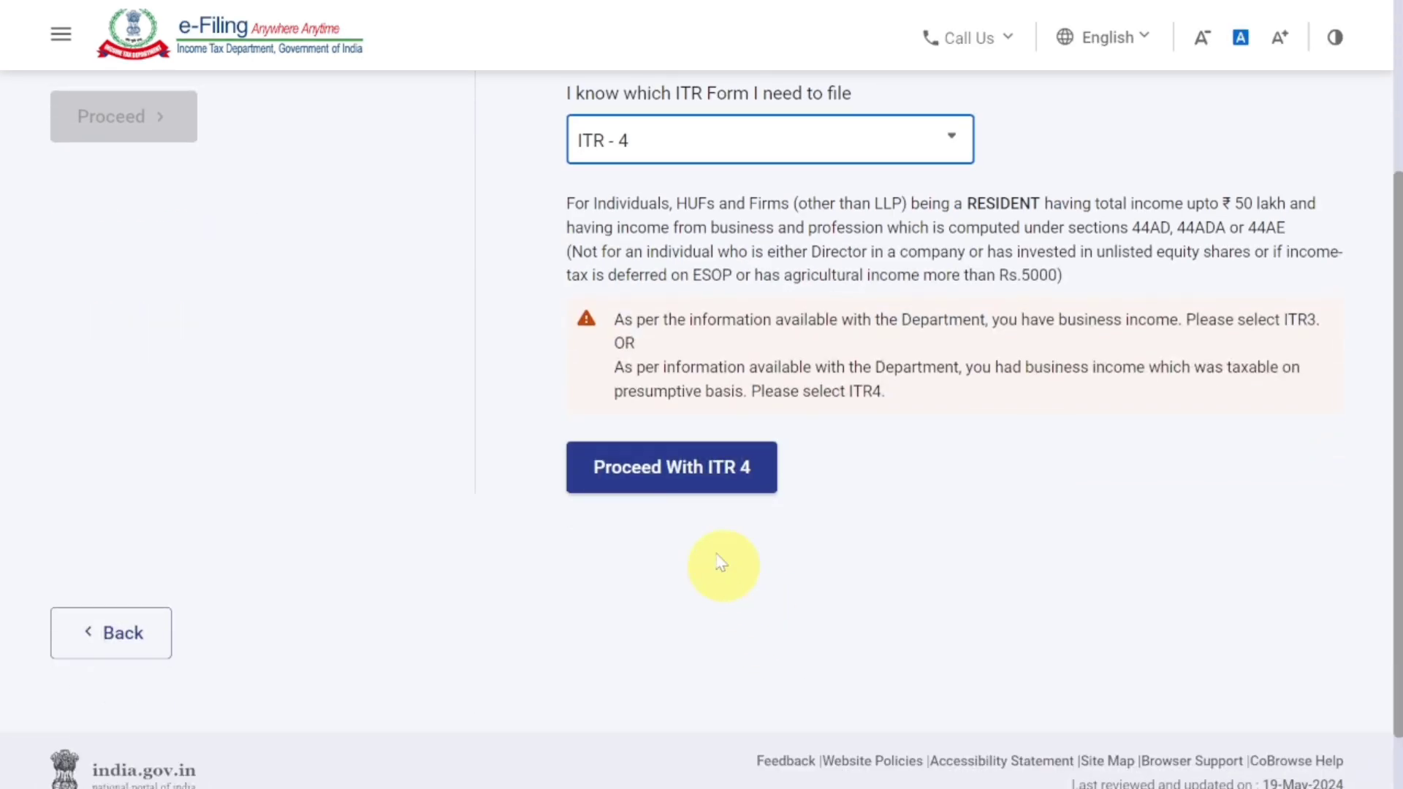
pyautogui.click(658, 477)
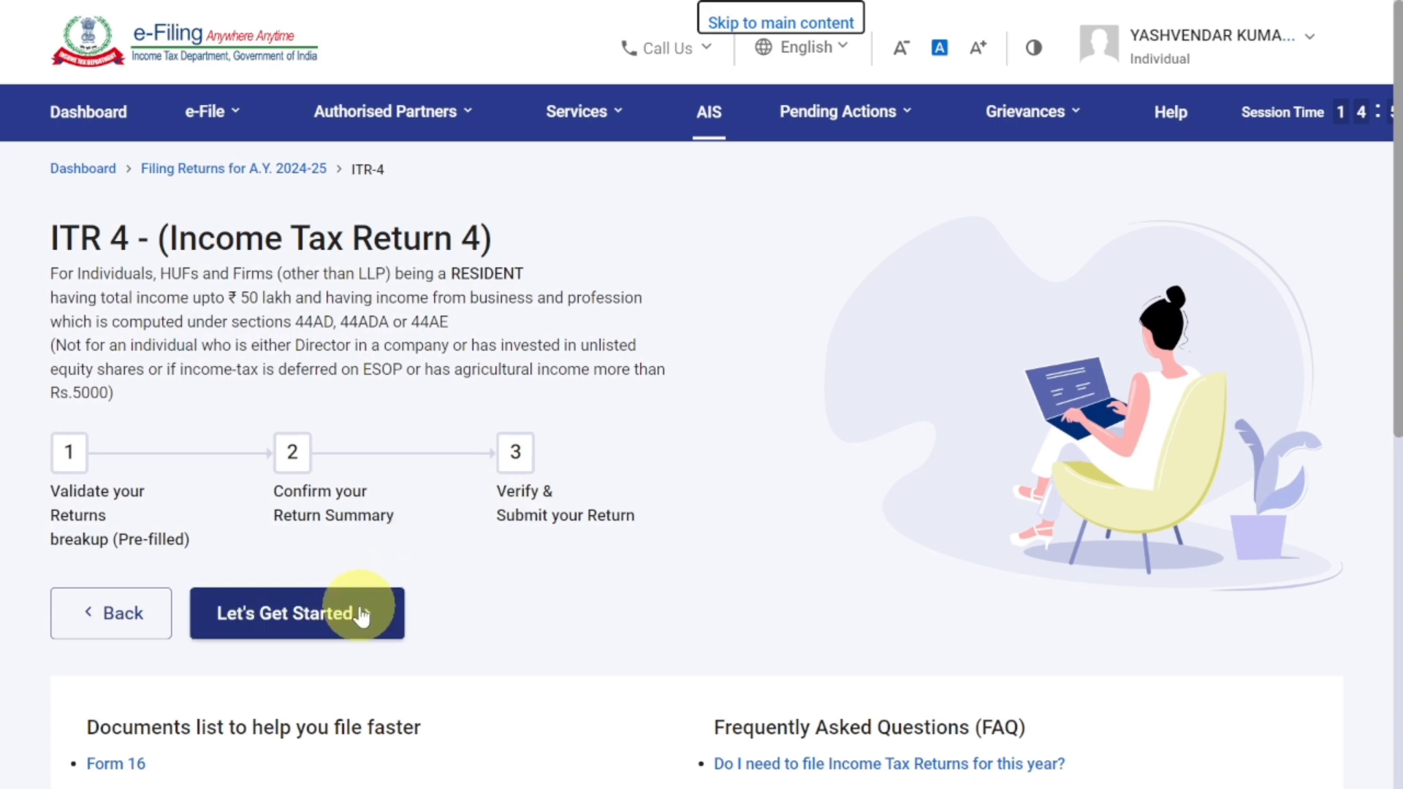
pyautogui.click(361, 616)
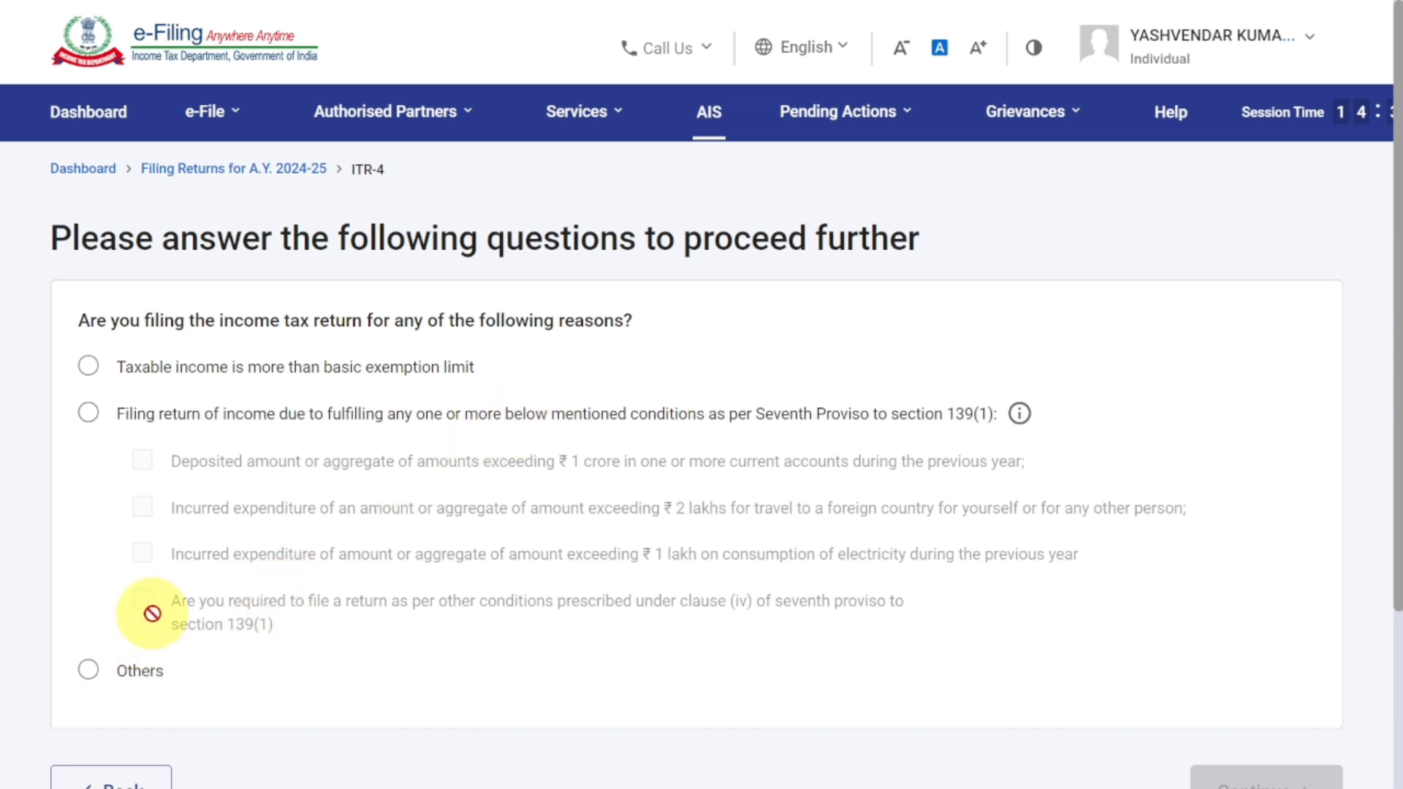
# Give taxable income above the basic exemption limit as the reason for filing and continue to the return summary
pyautogui.click(88, 365)
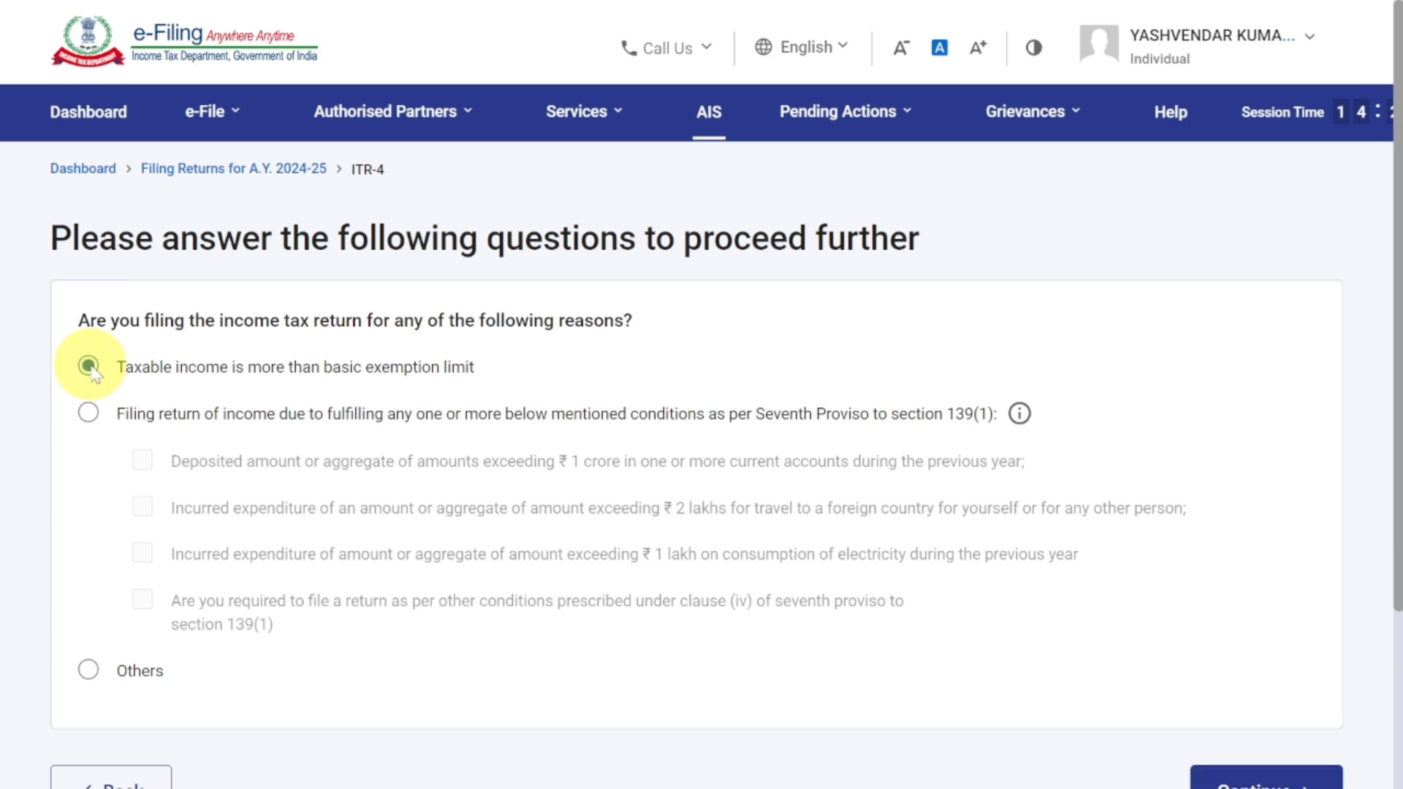
pyautogui.scroll(-3, 877, 468)
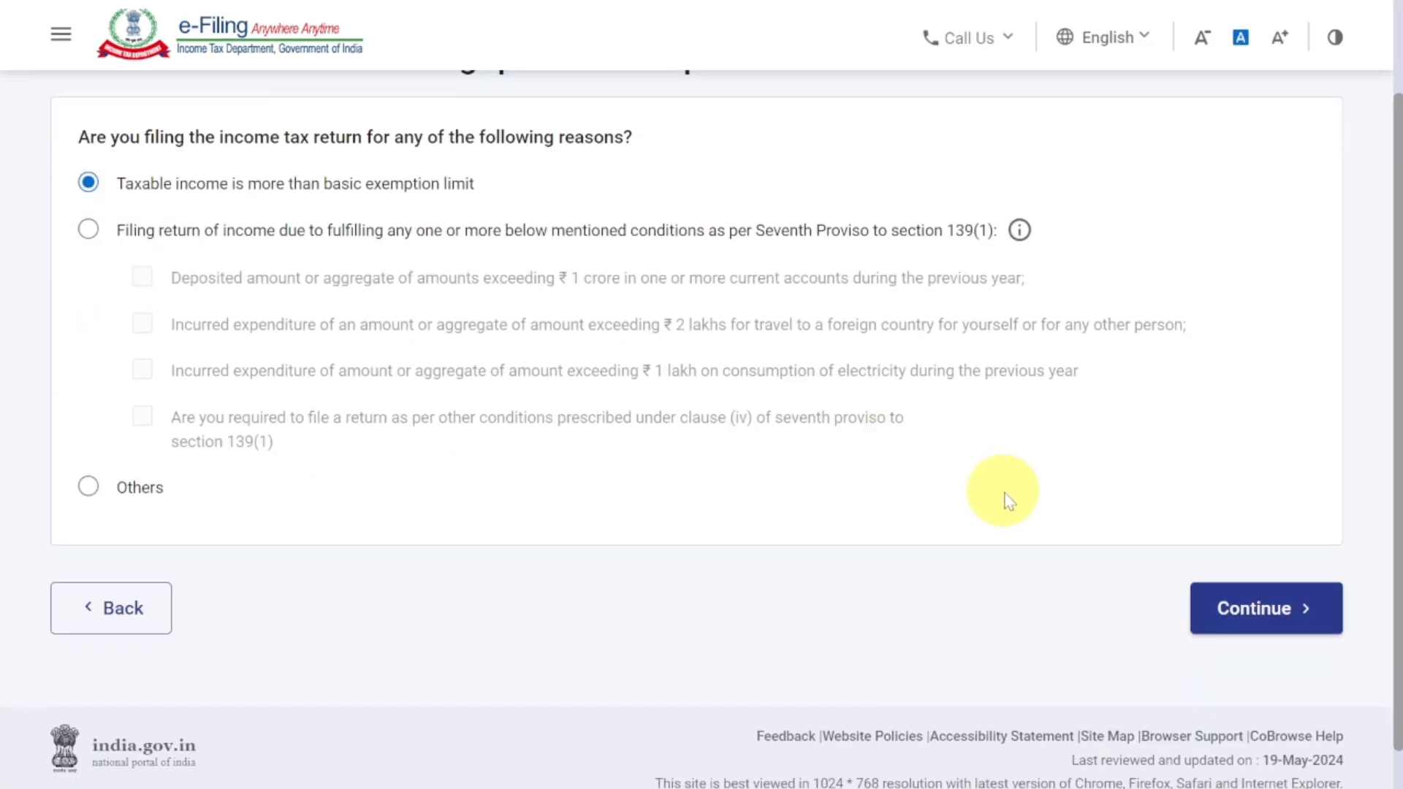
pyautogui.click(1270, 603)
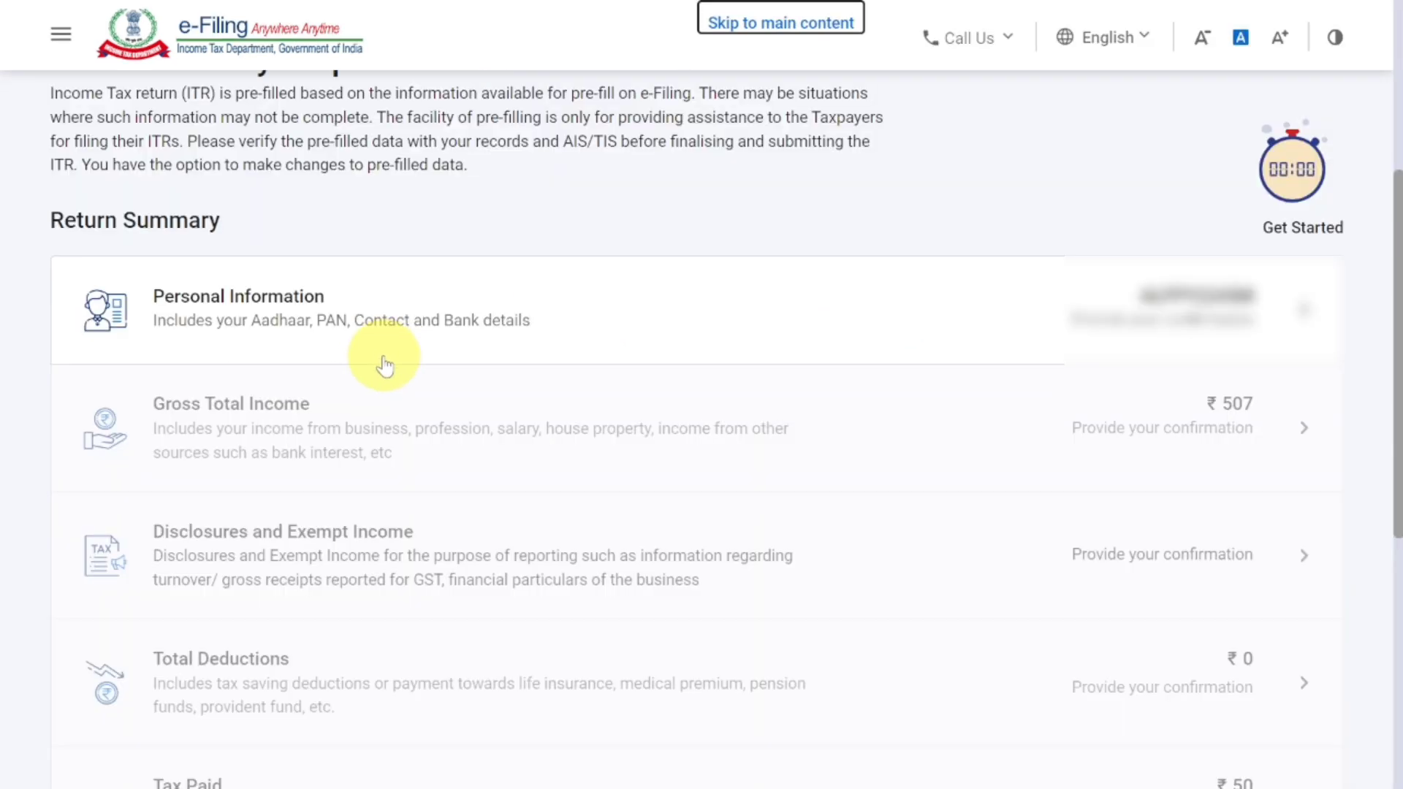
# Open the Personal Information section and set the nature of employment to Others
pyautogui.click(324, 310)
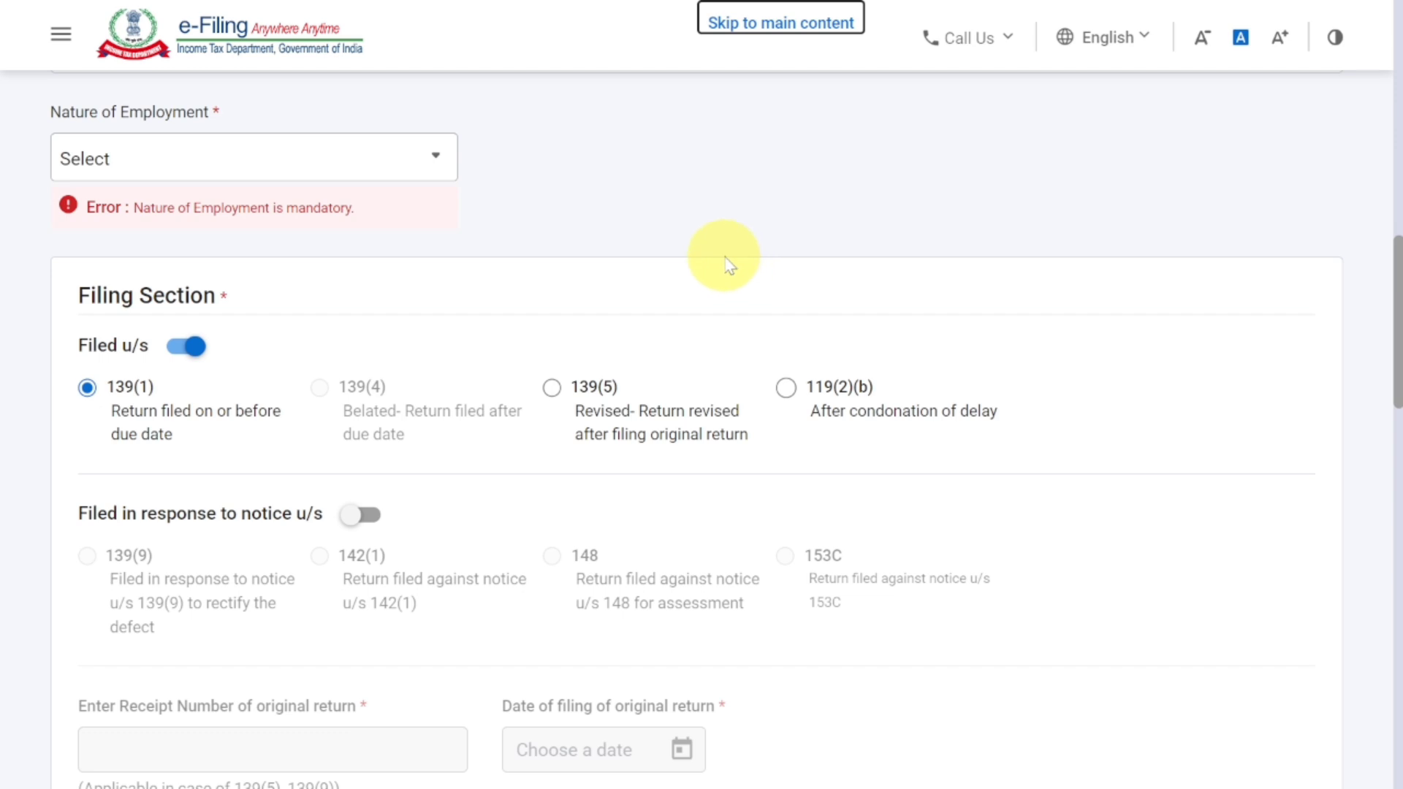
pyautogui.click(211, 159)
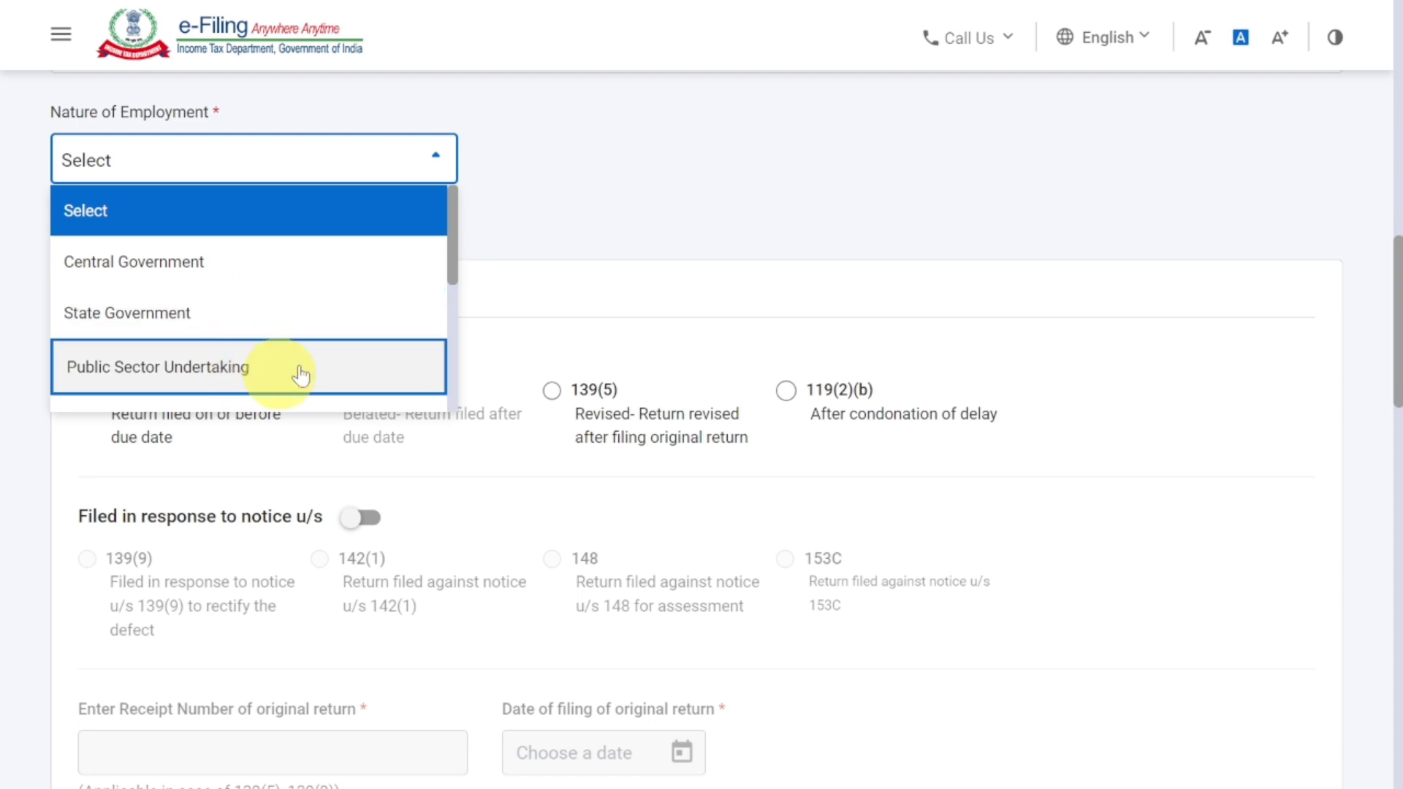
pyautogui.scroll(-2, 453, 281)
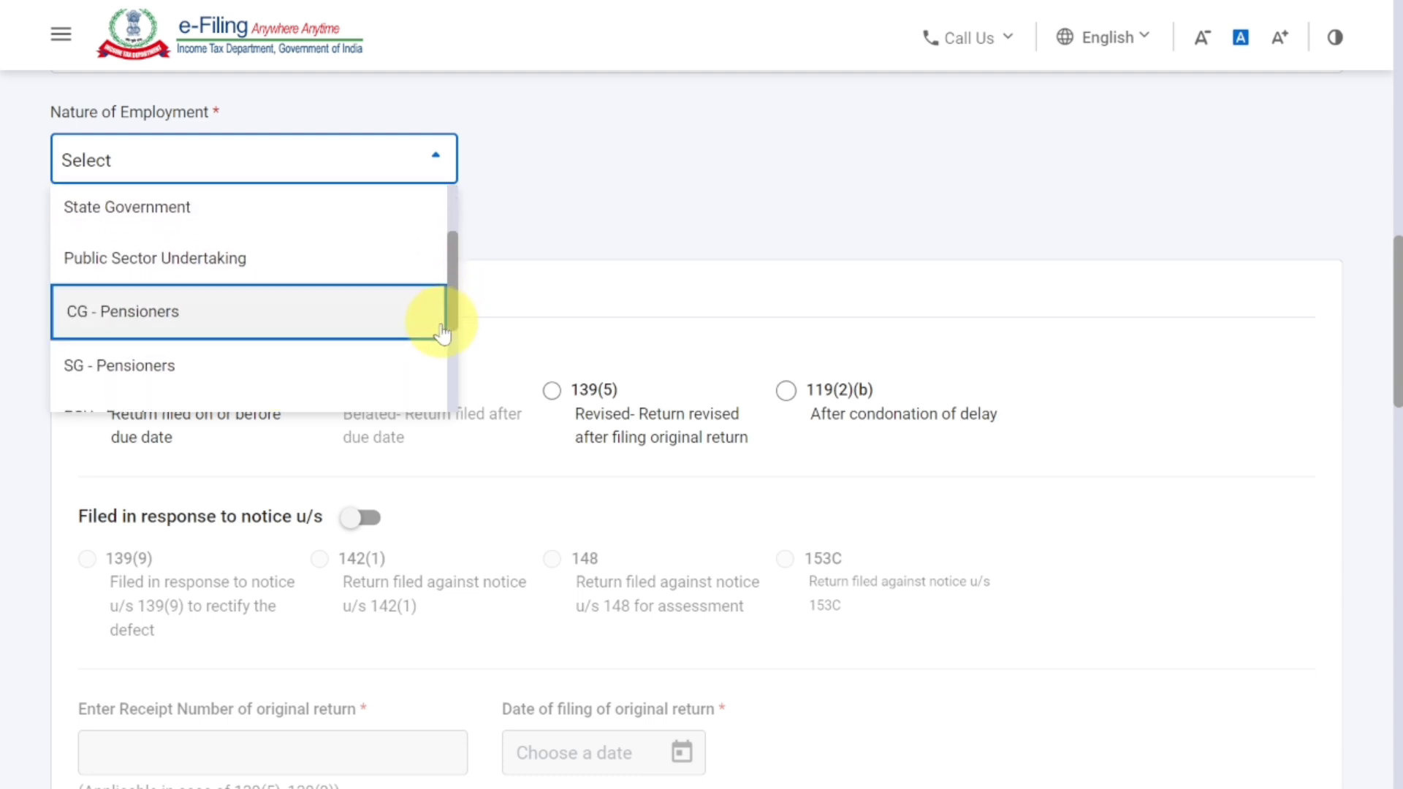
pyautogui.scroll(-3, 453, 317)
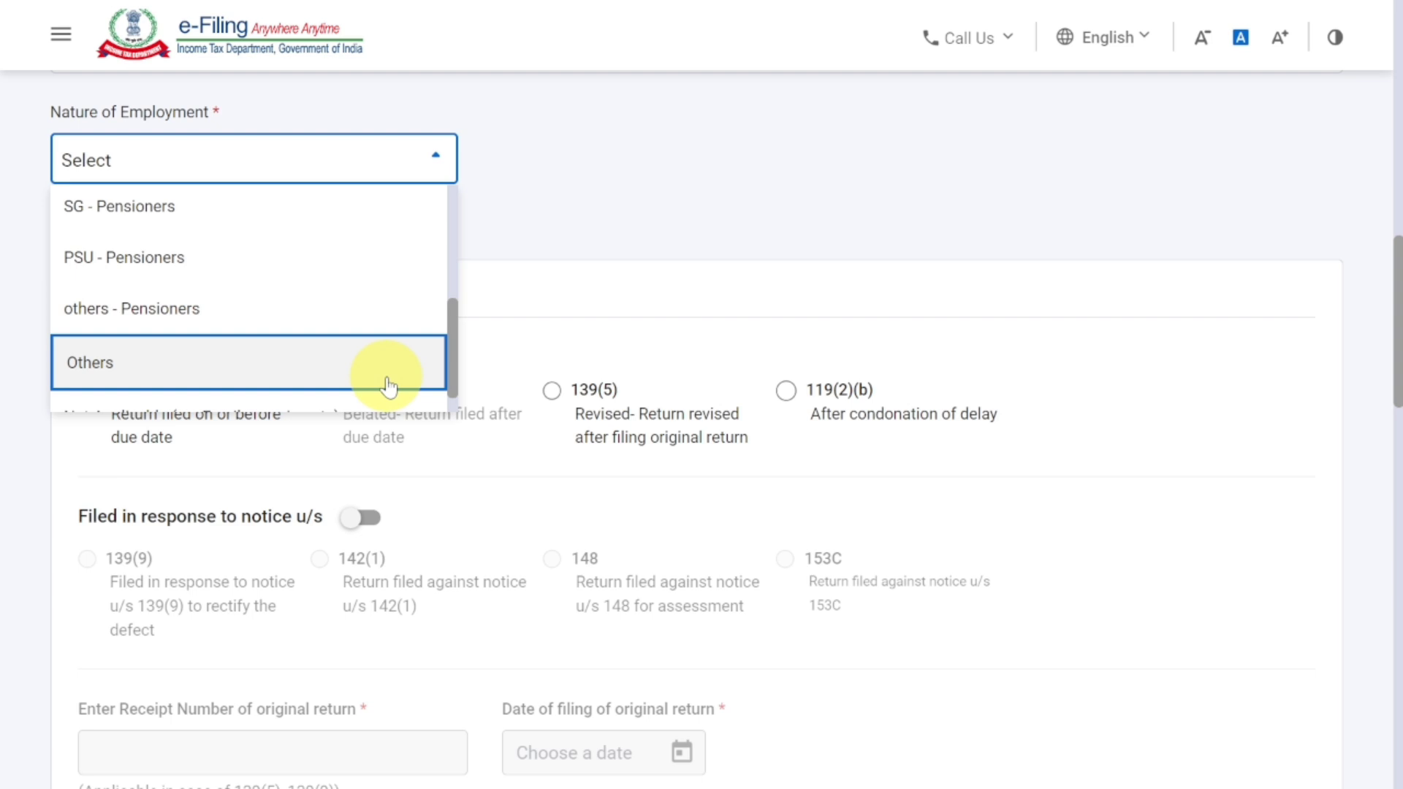
pyautogui.click(388, 385)
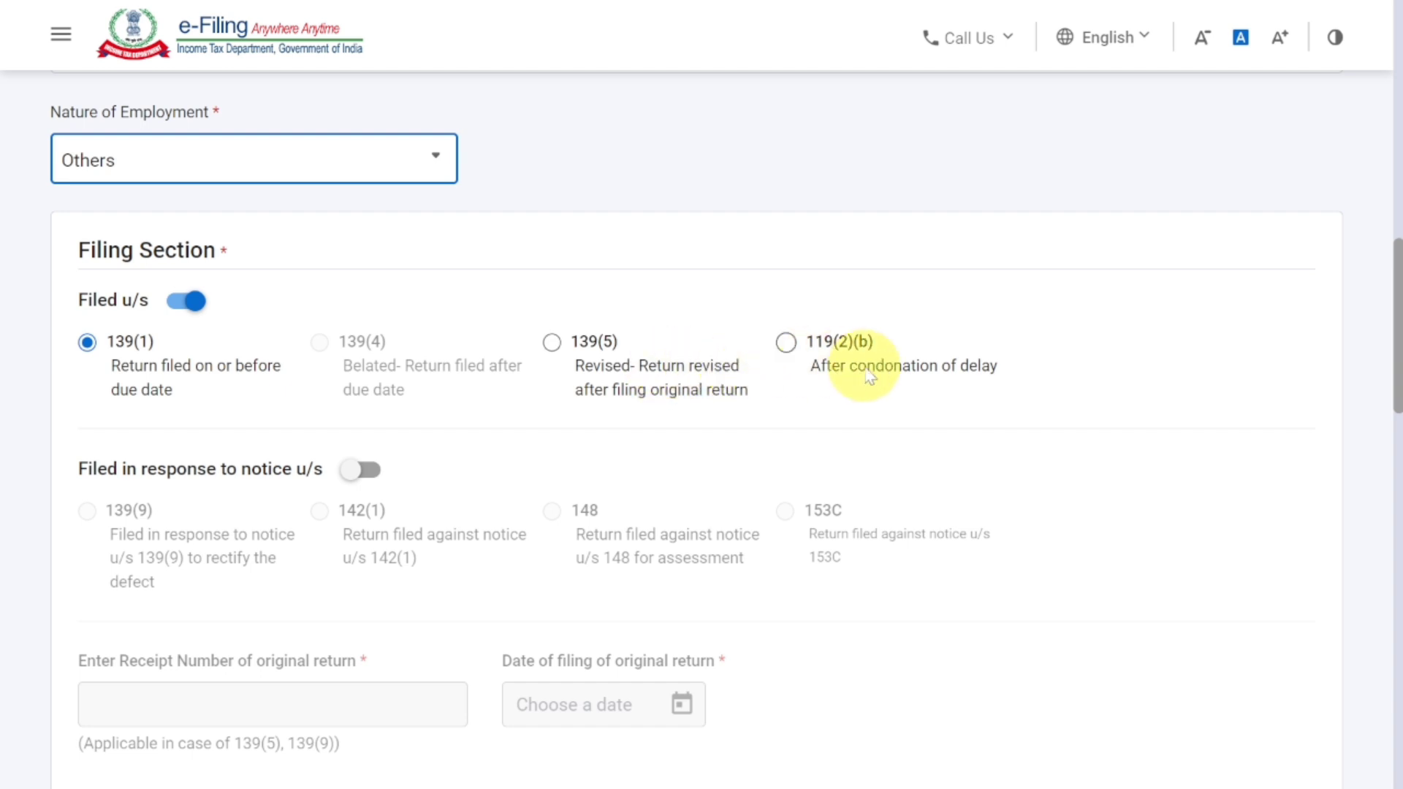
# Answer No to filing by a representative assessee and confirm the Personal Information section
pyautogui.scroll(-9, 866, 369)
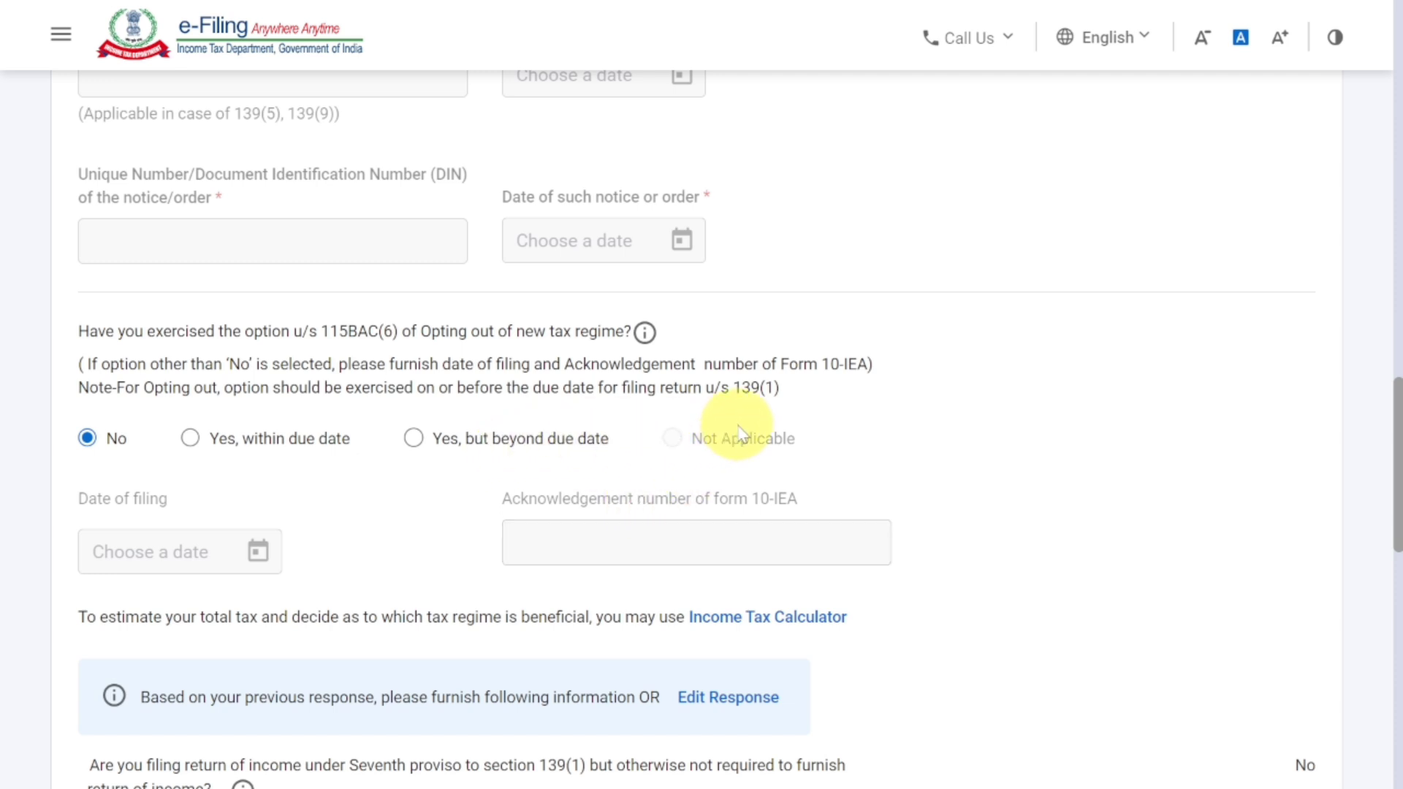
pyautogui.moveTo(780, 364); pyautogui.dragTo(868, 363)
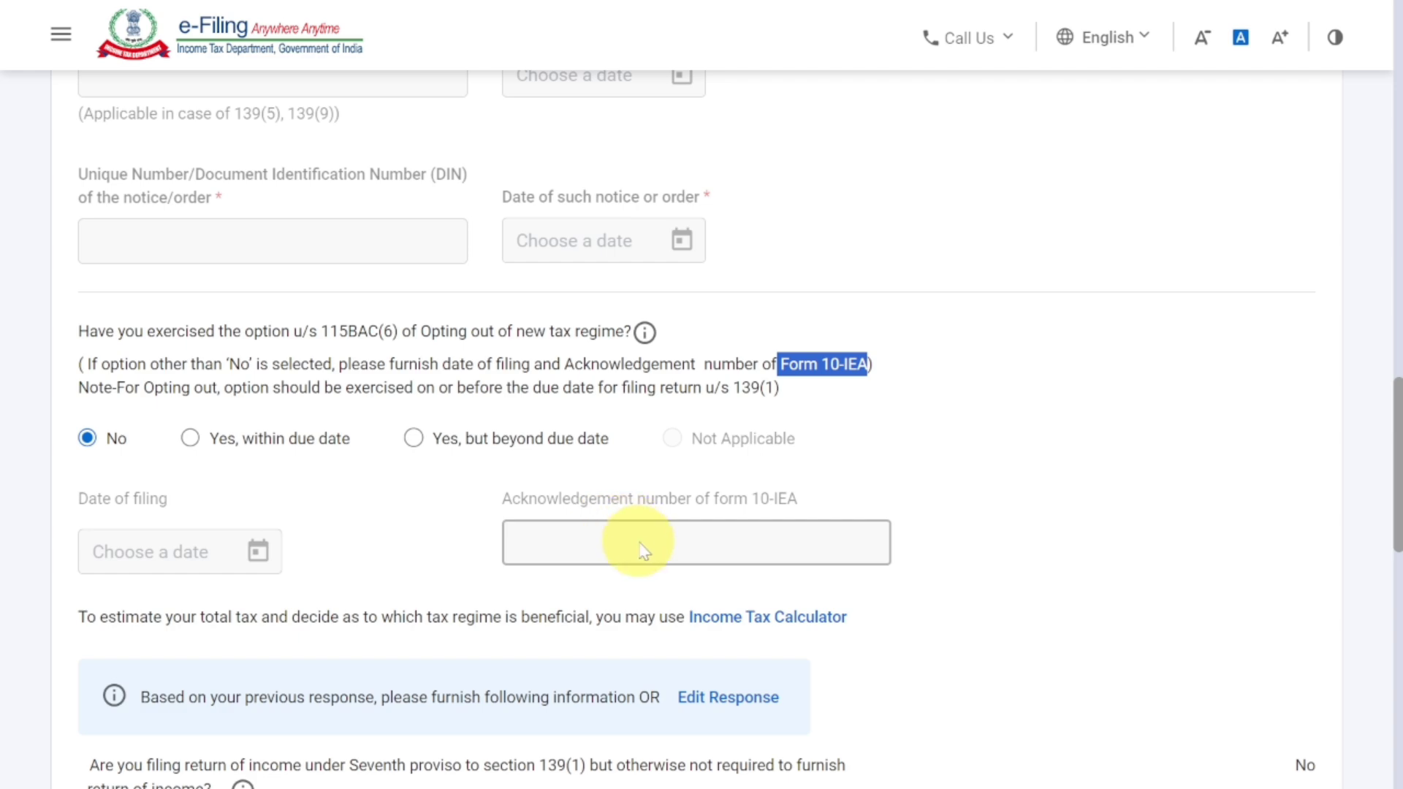
pyautogui.scroll(-7, 640, 548)
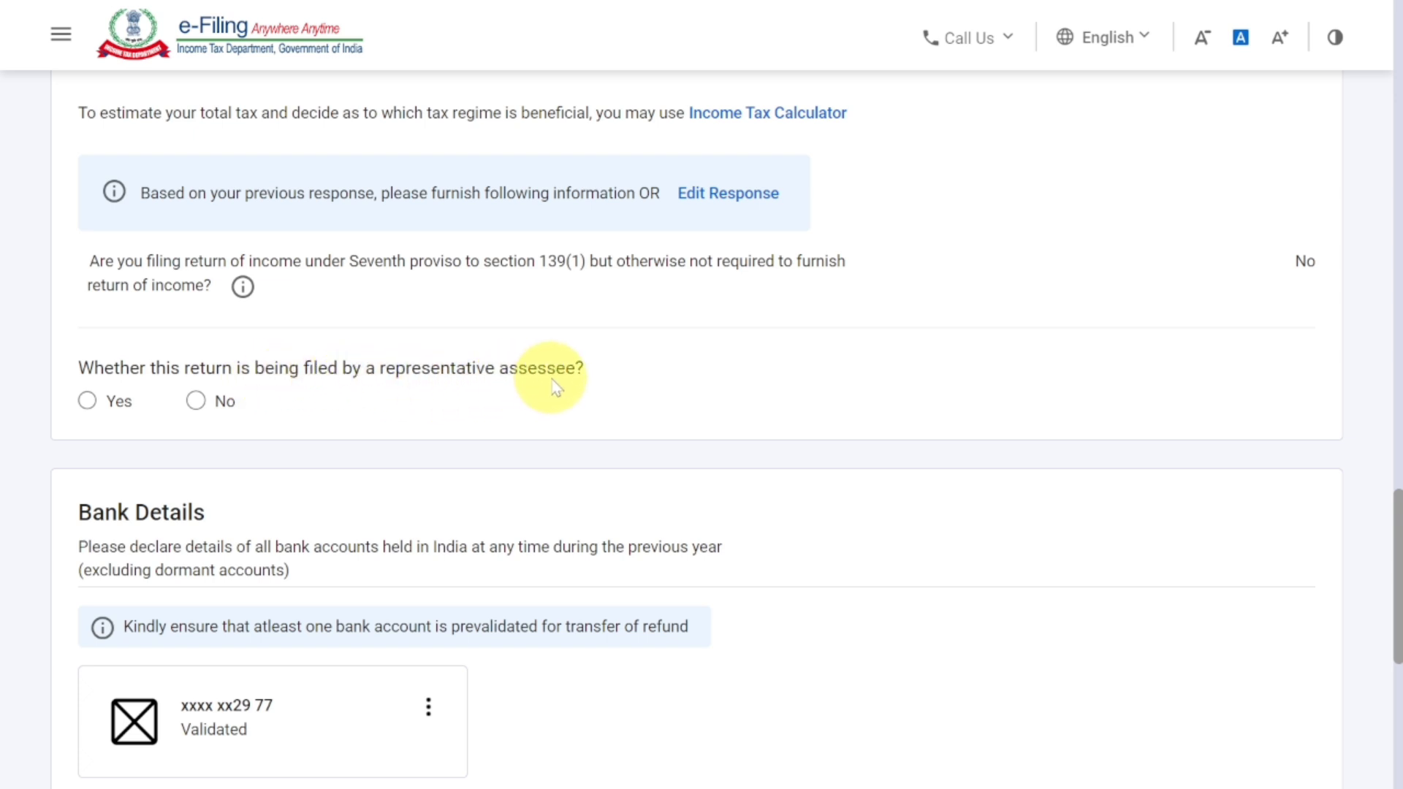
pyautogui.click(196, 402)
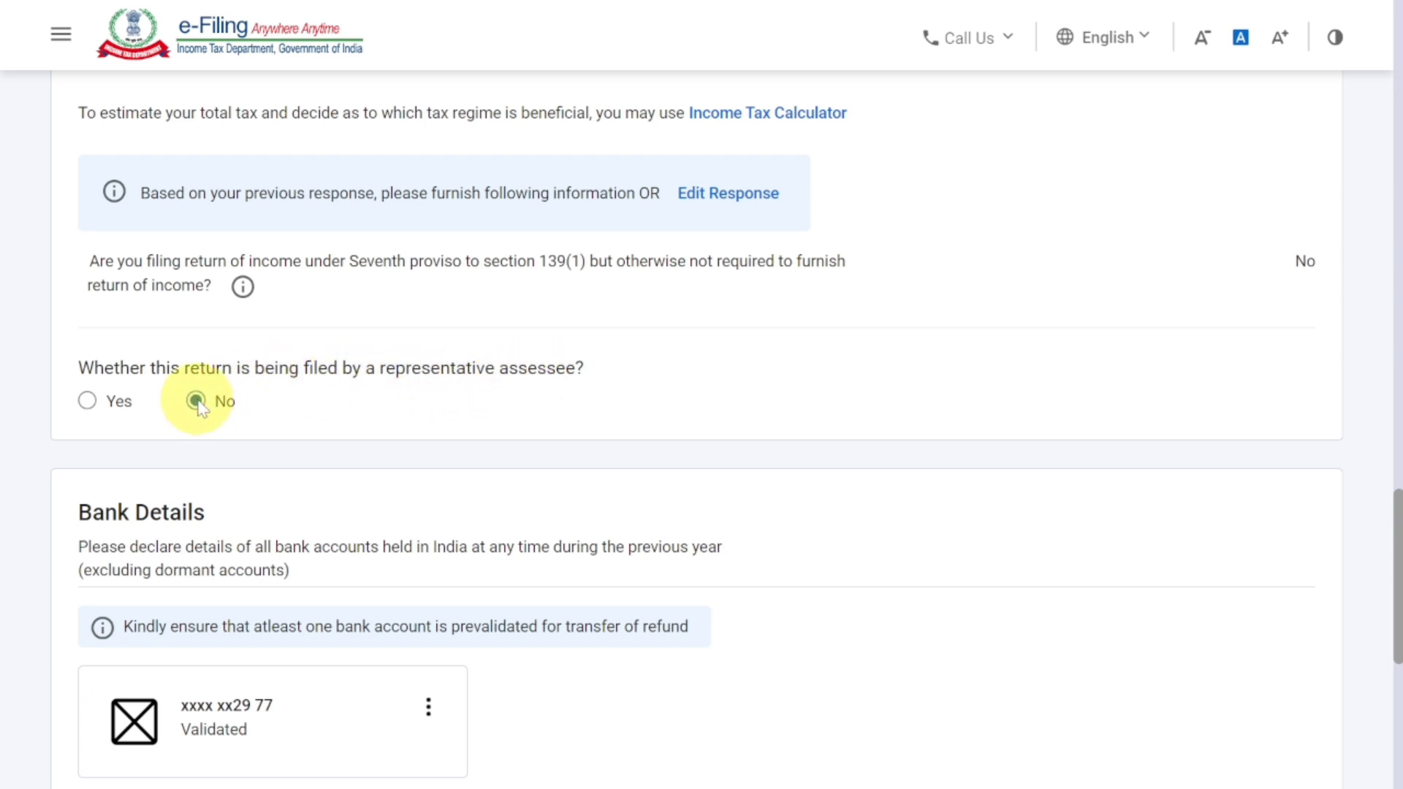
pyautogui.scroll(-2, 198, 408)
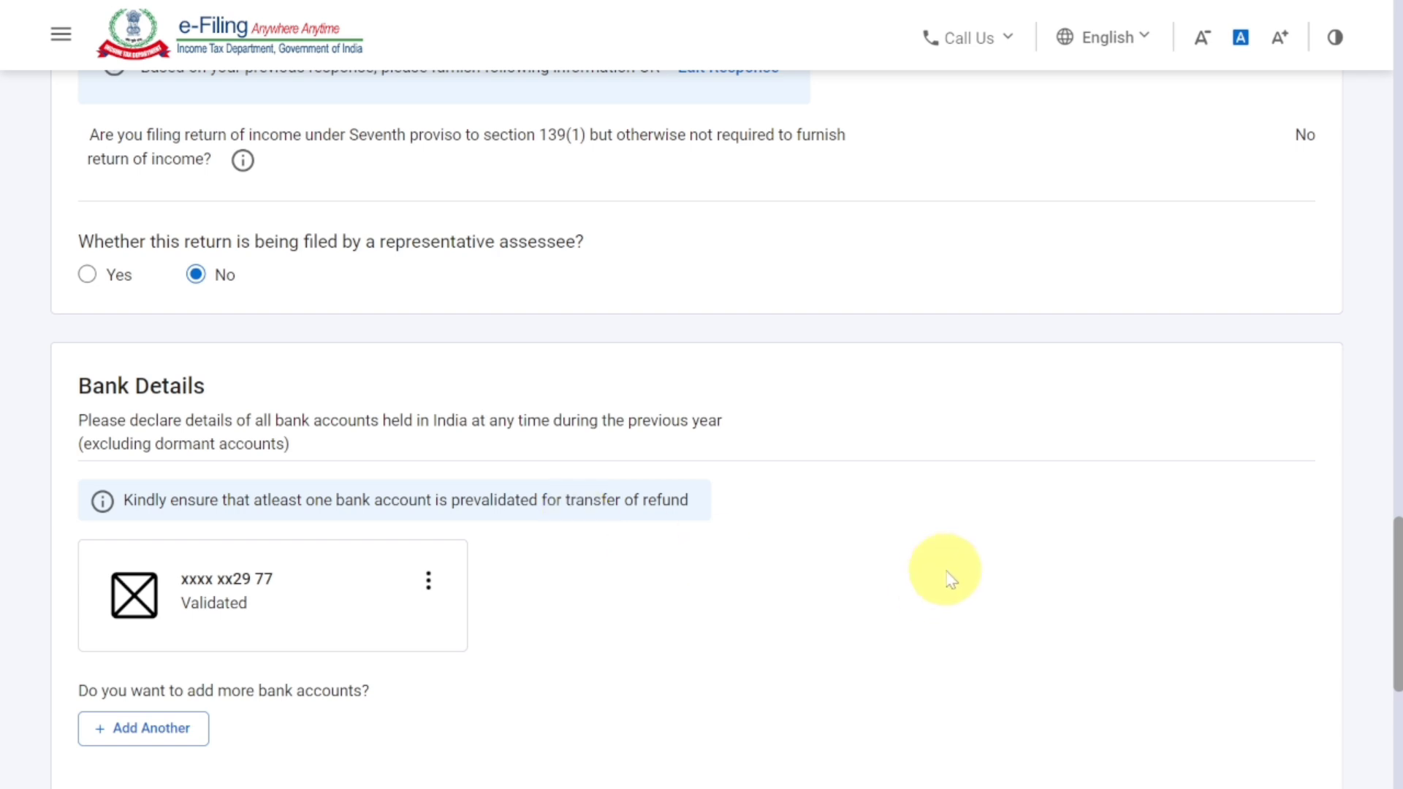
pyautogui.scroll(-5, 943, 570)
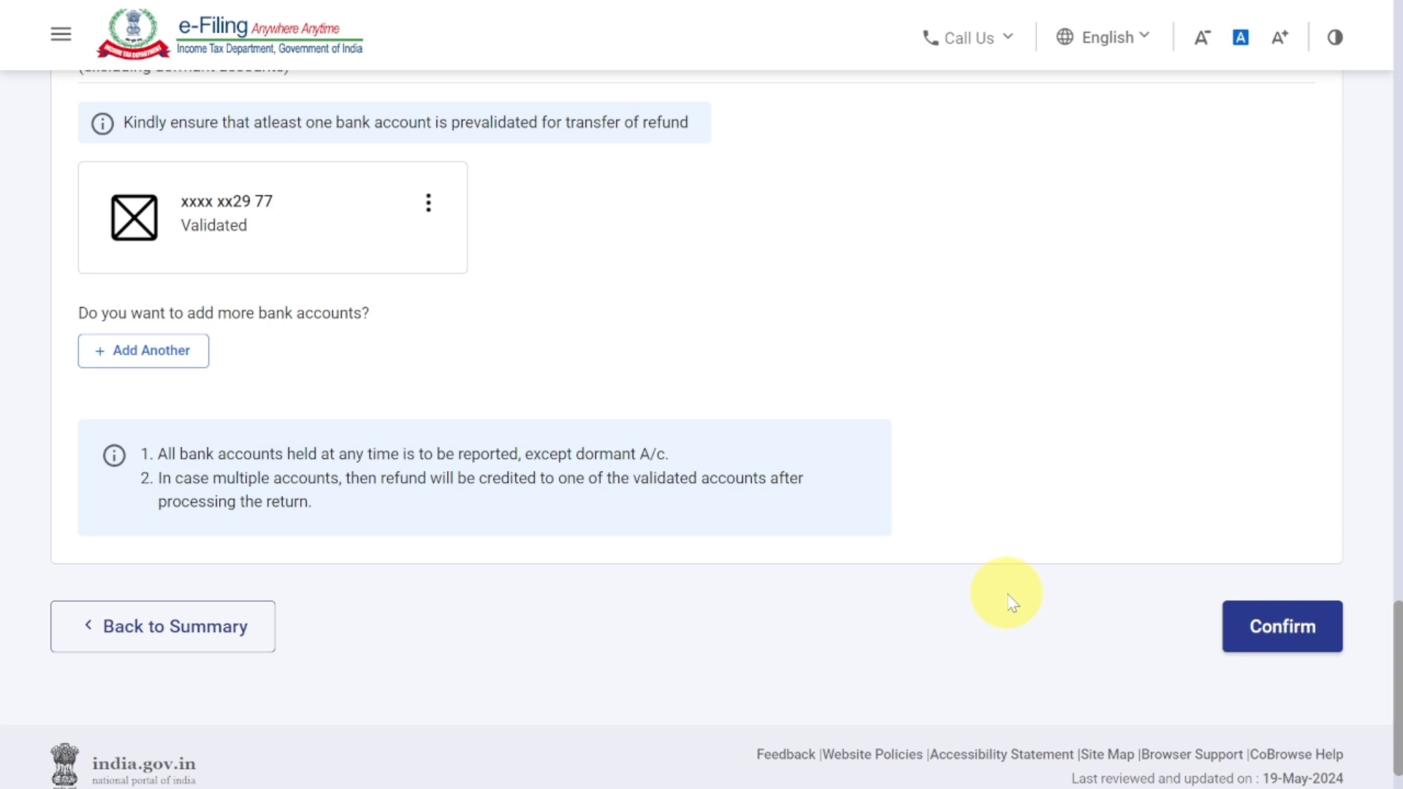
pyautogui.click(1263, 627)
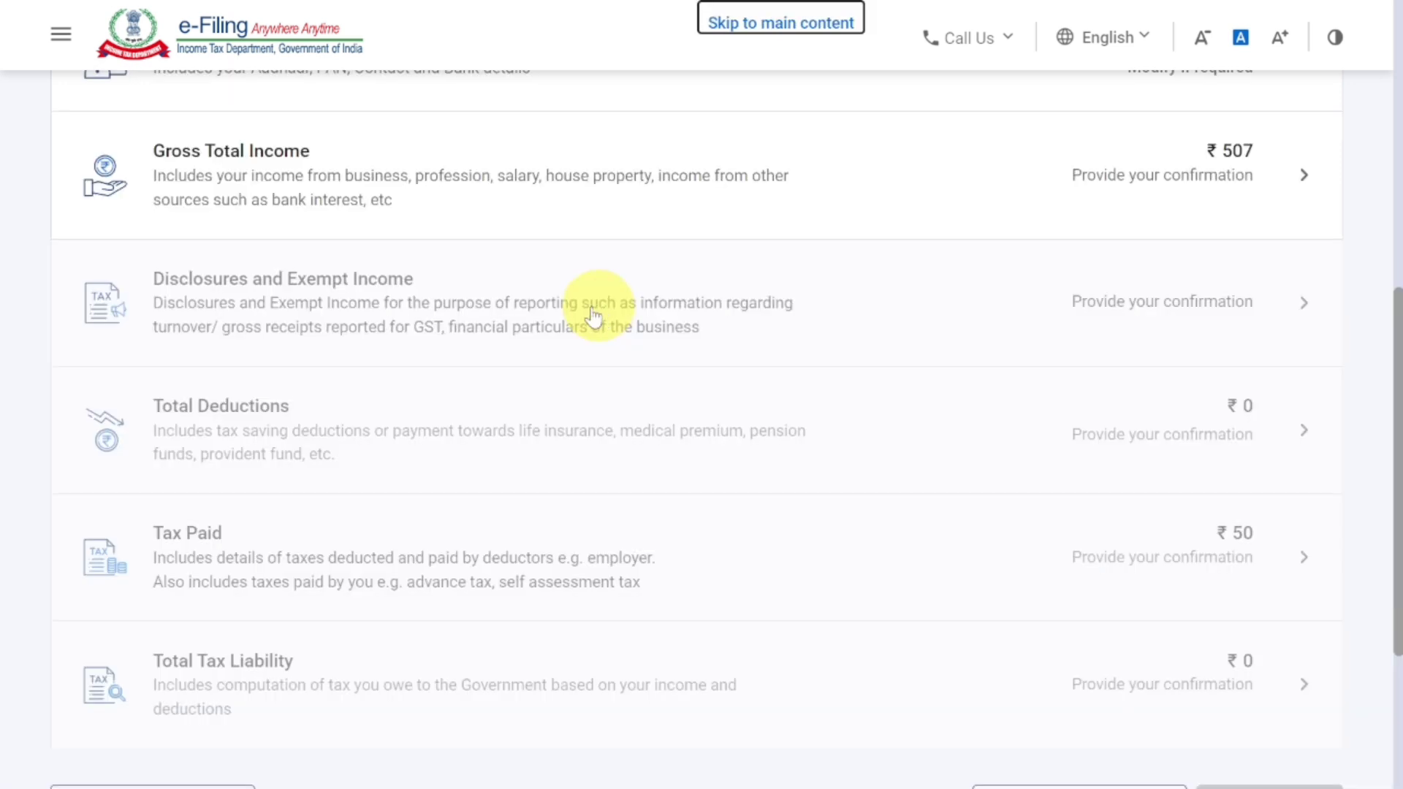
# Open the Gross Total Income section and continue past the salary exemption questions without answering them
pyautogui.click(263, 192)
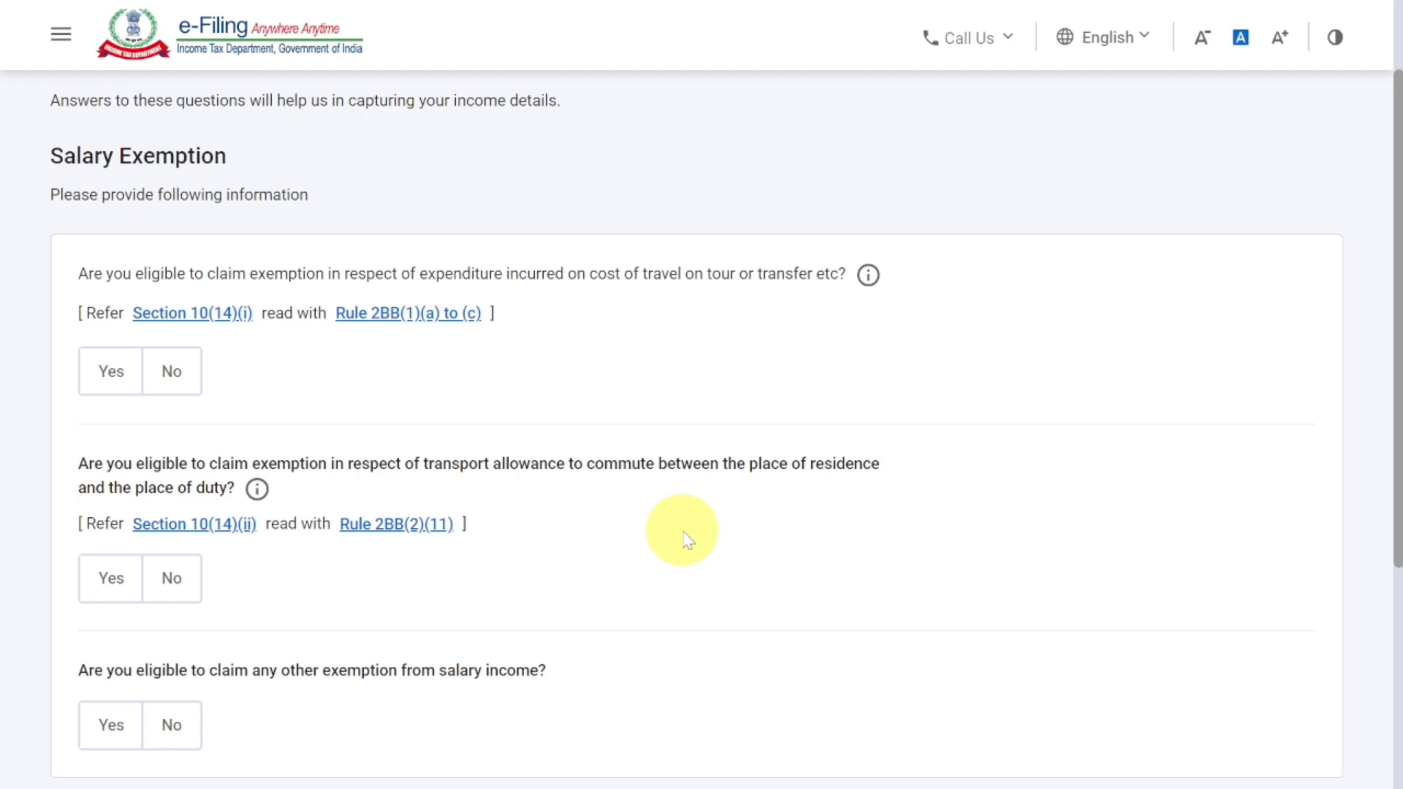
pyautogui.scroll(-5, 687, 541)
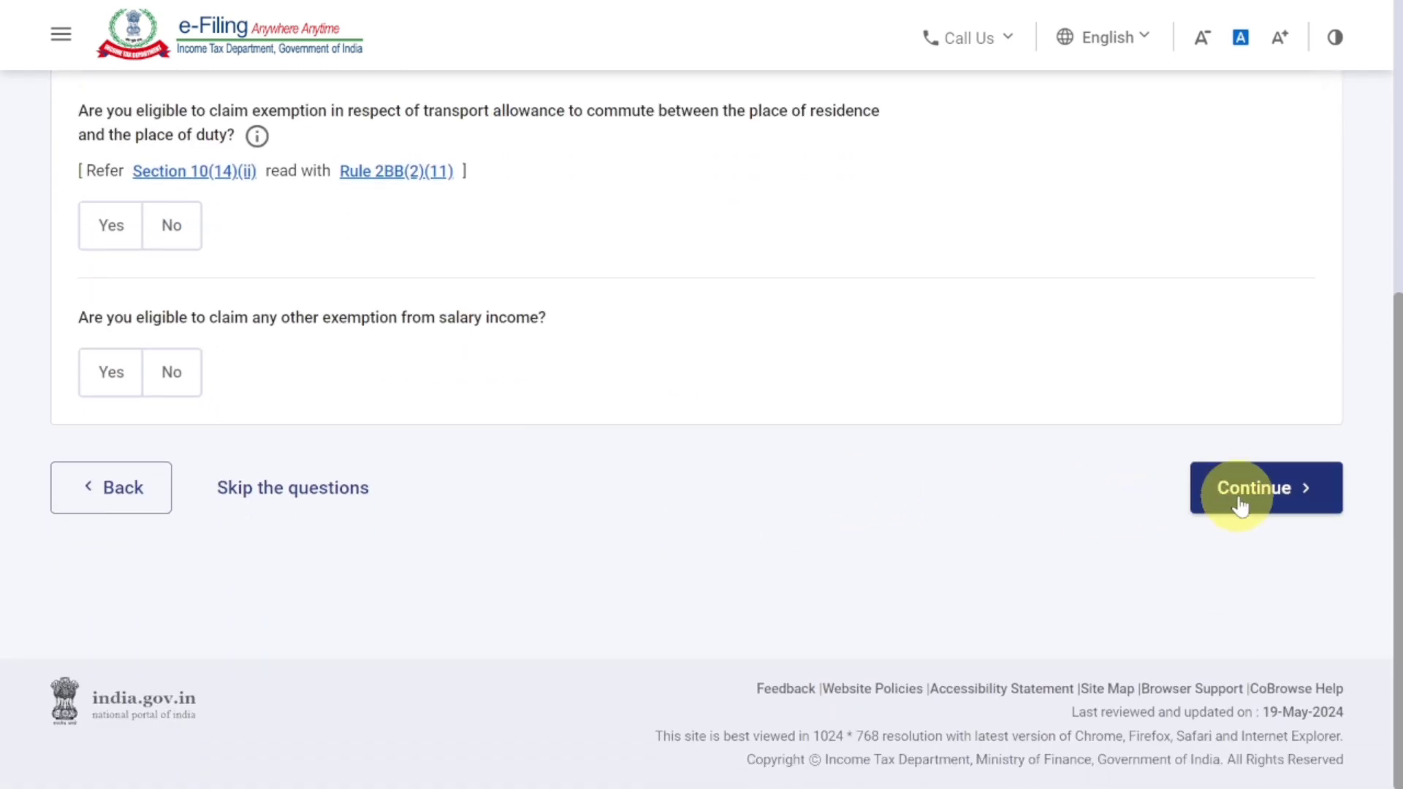
pyautogui.click(1240, 505)
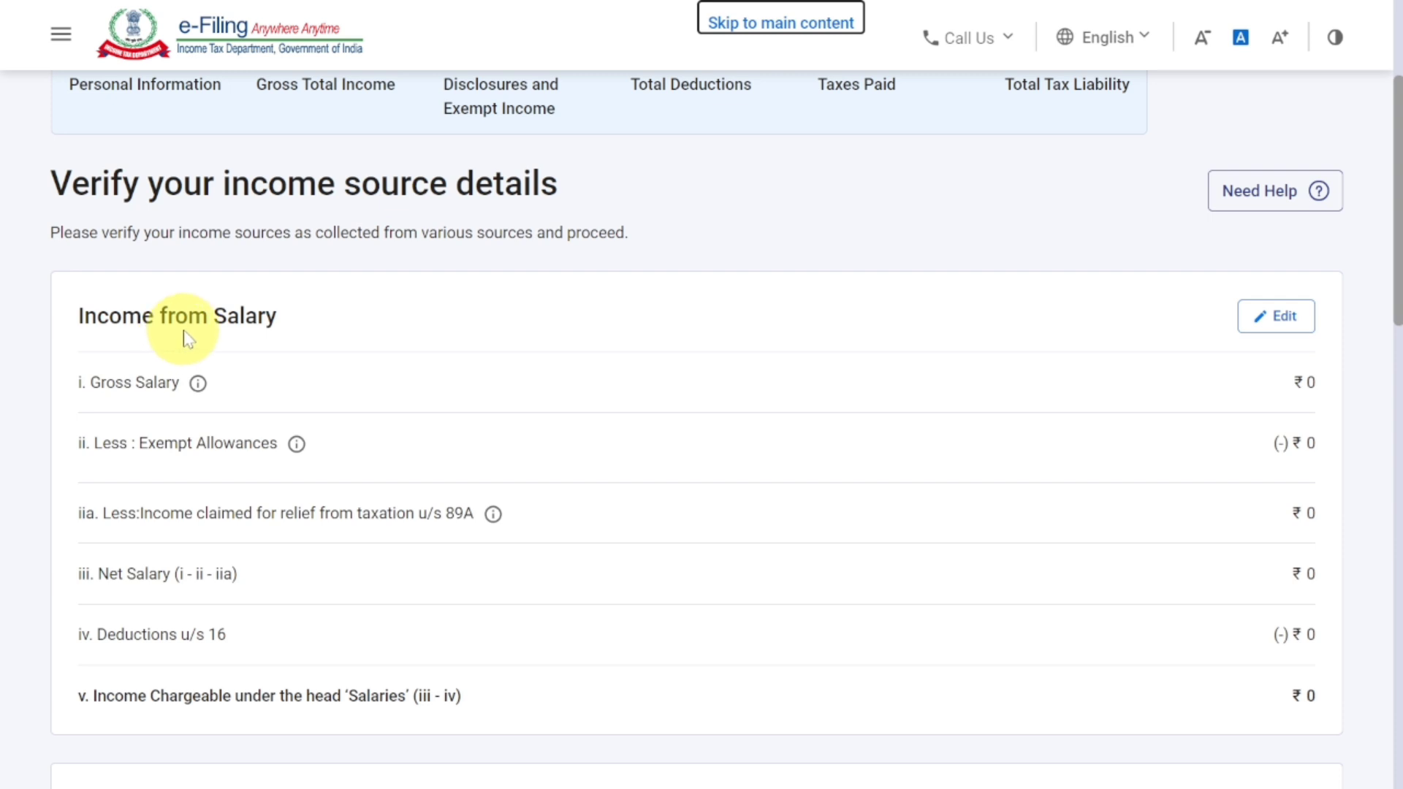
# Edit the income from salary and enter 2,60,000 as the salary per section 17(1)
pyautogui.click(1276, 320)
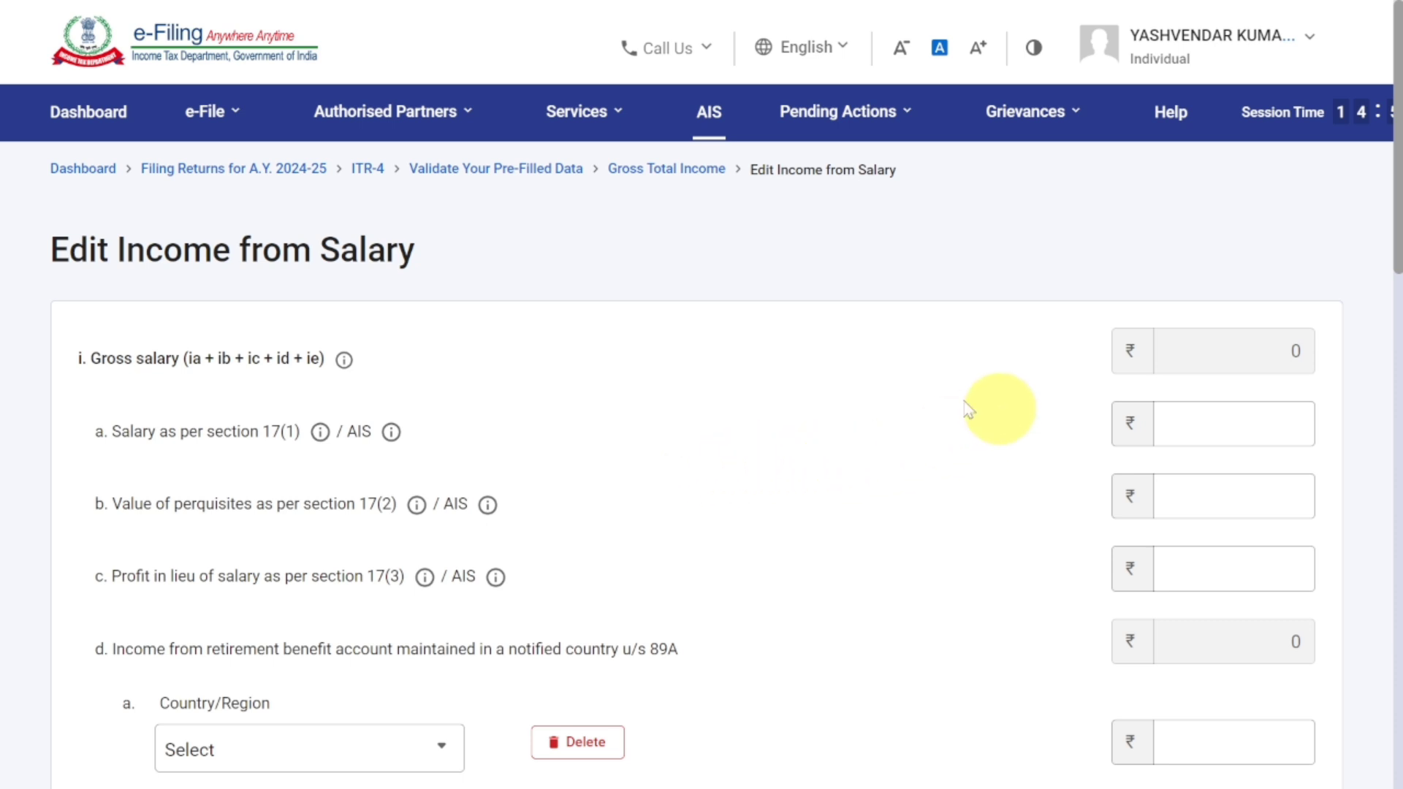
pyautogui.click(936, 523)
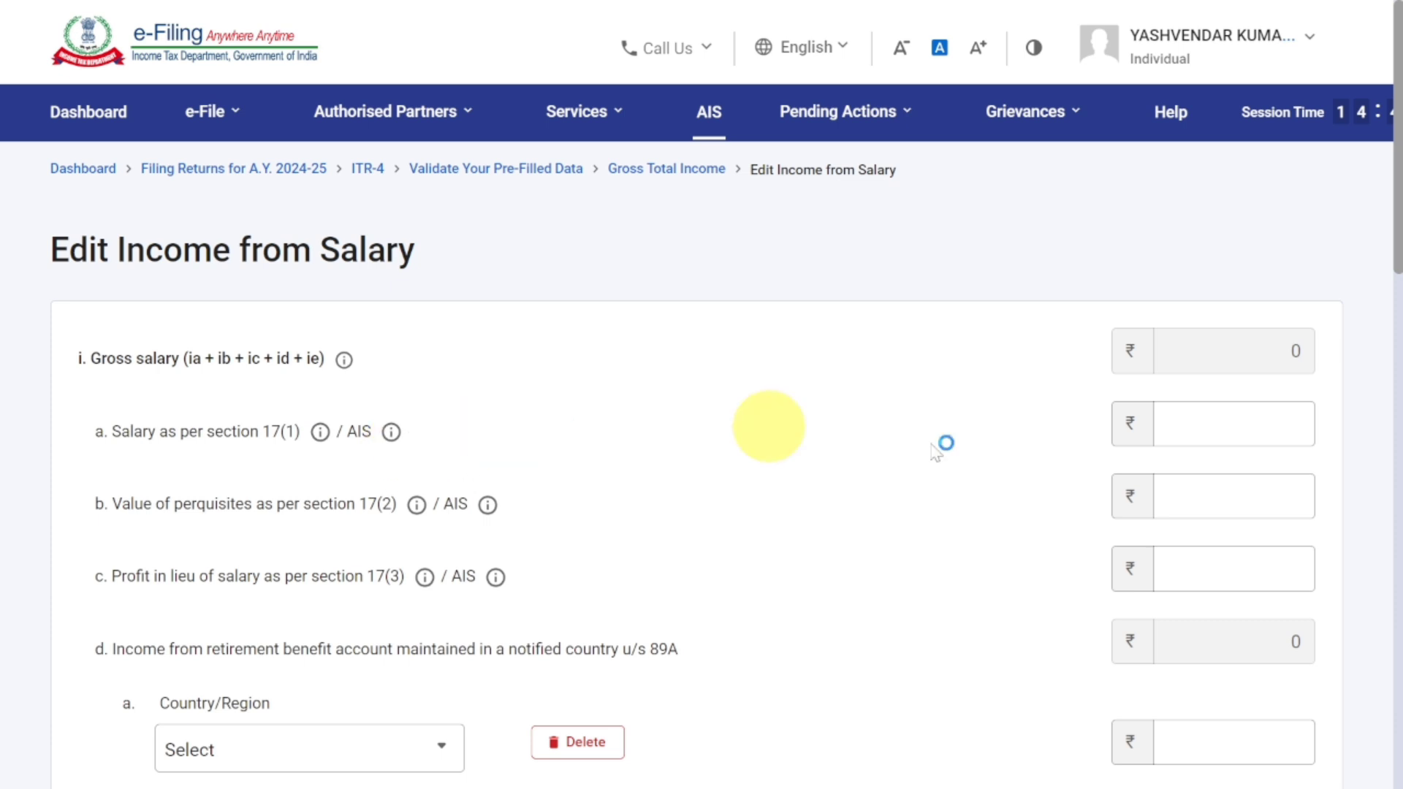
pyautogui.click(1204, 428)
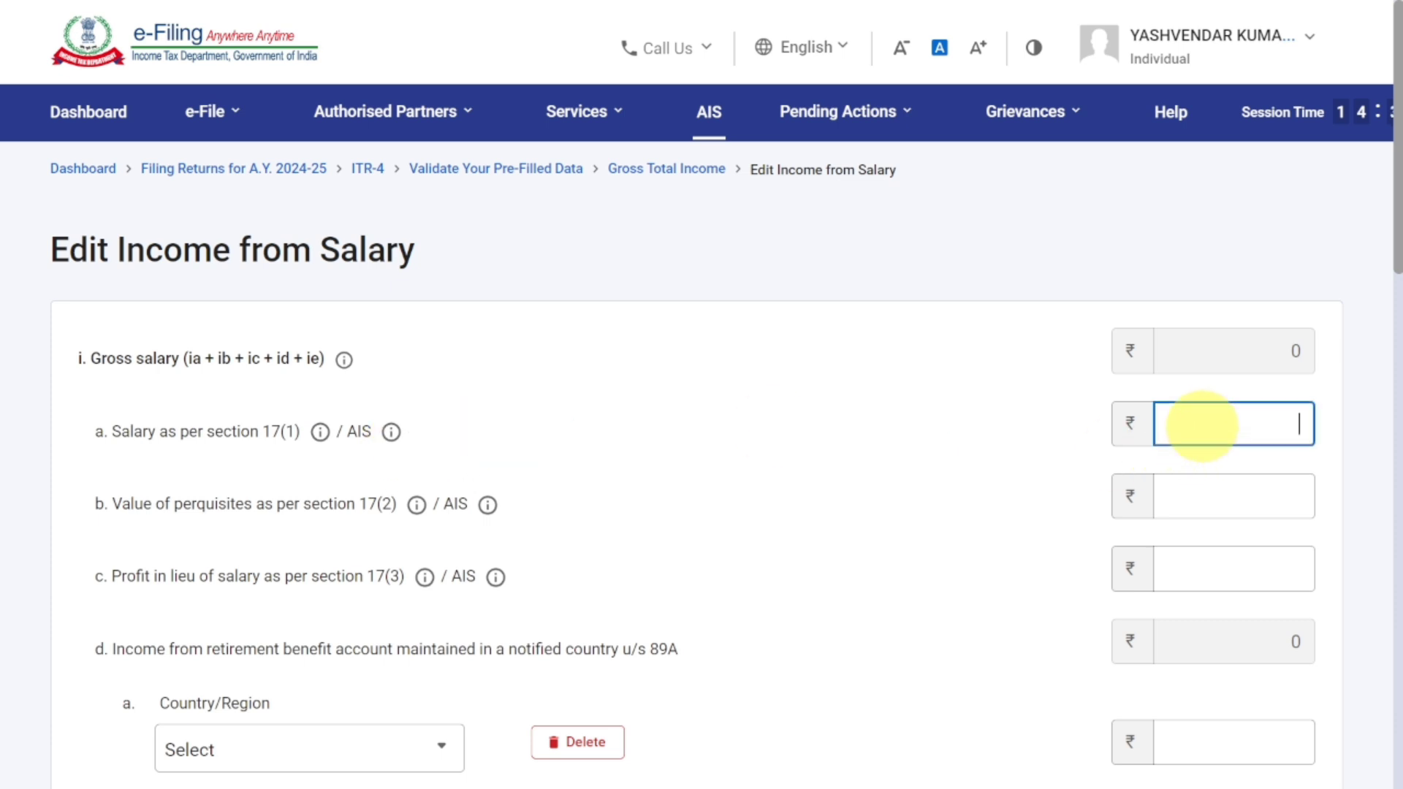
pyautogui.write('260000')
pyautogui.click(1028, 458)
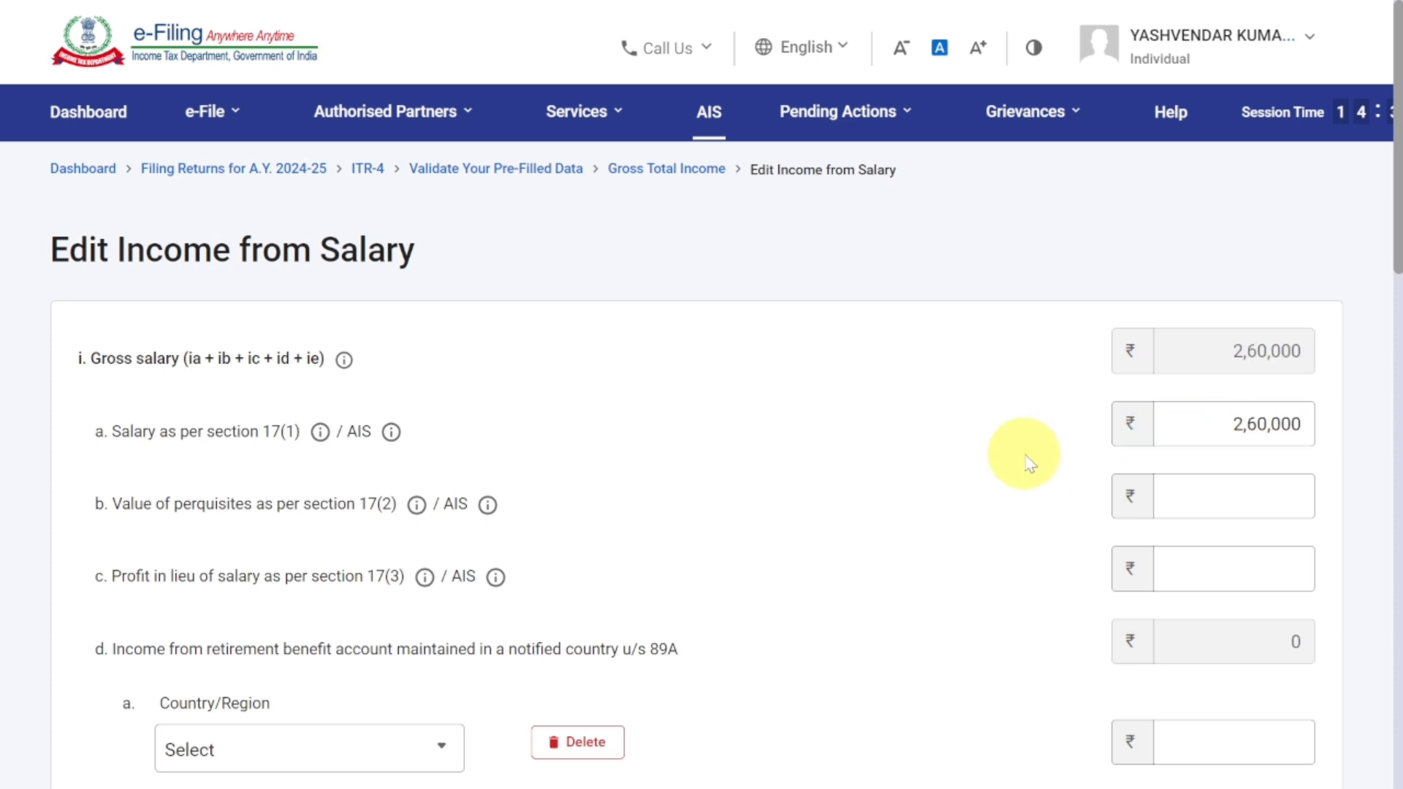
# Review the remaining salary fields, leave the exempt allowances and section 89A relief blank, and save the salary income
pyautogui.scroll(-6, 1021, 457)
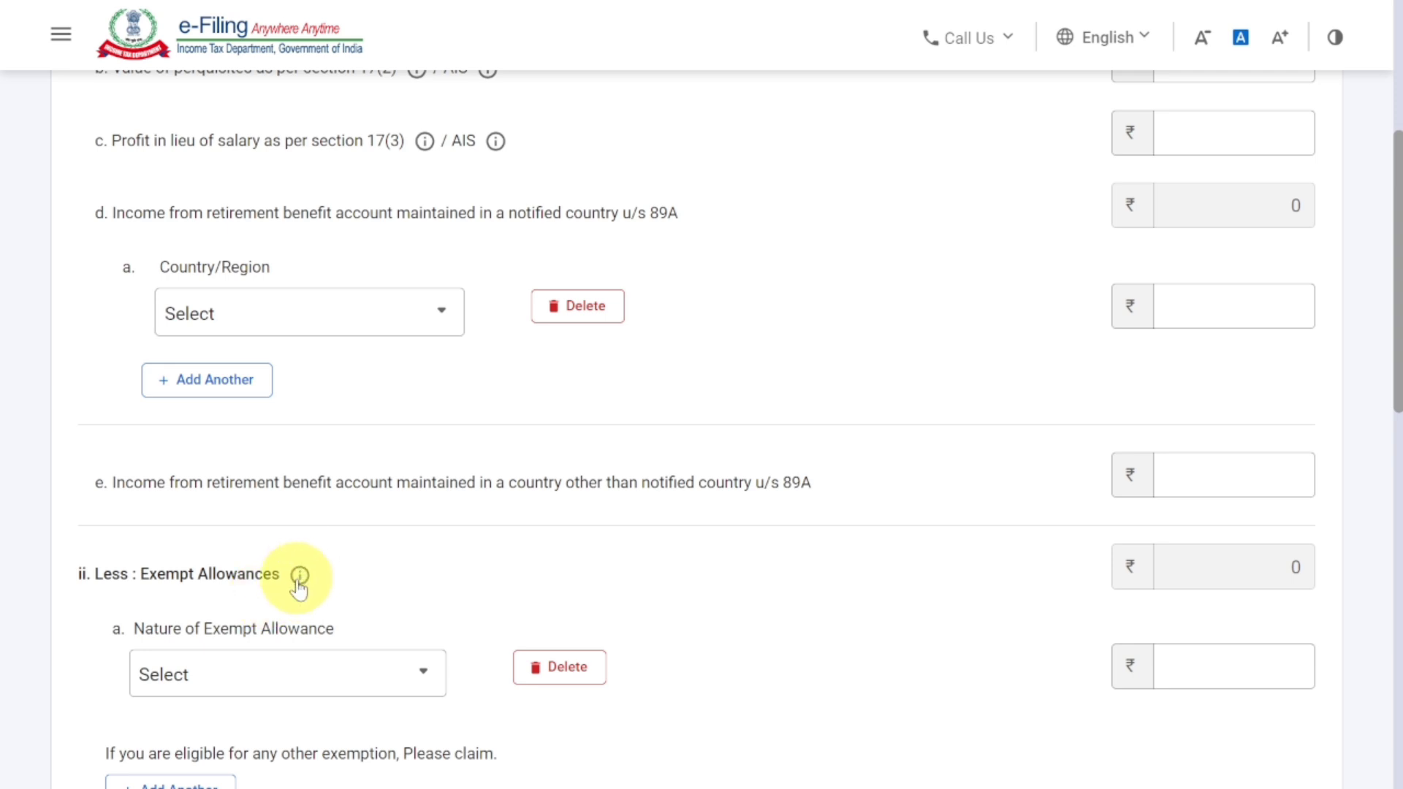
pyautogui.scroll(-2, 298, 585)
pyautogui.scroll(-2, 420, 581)
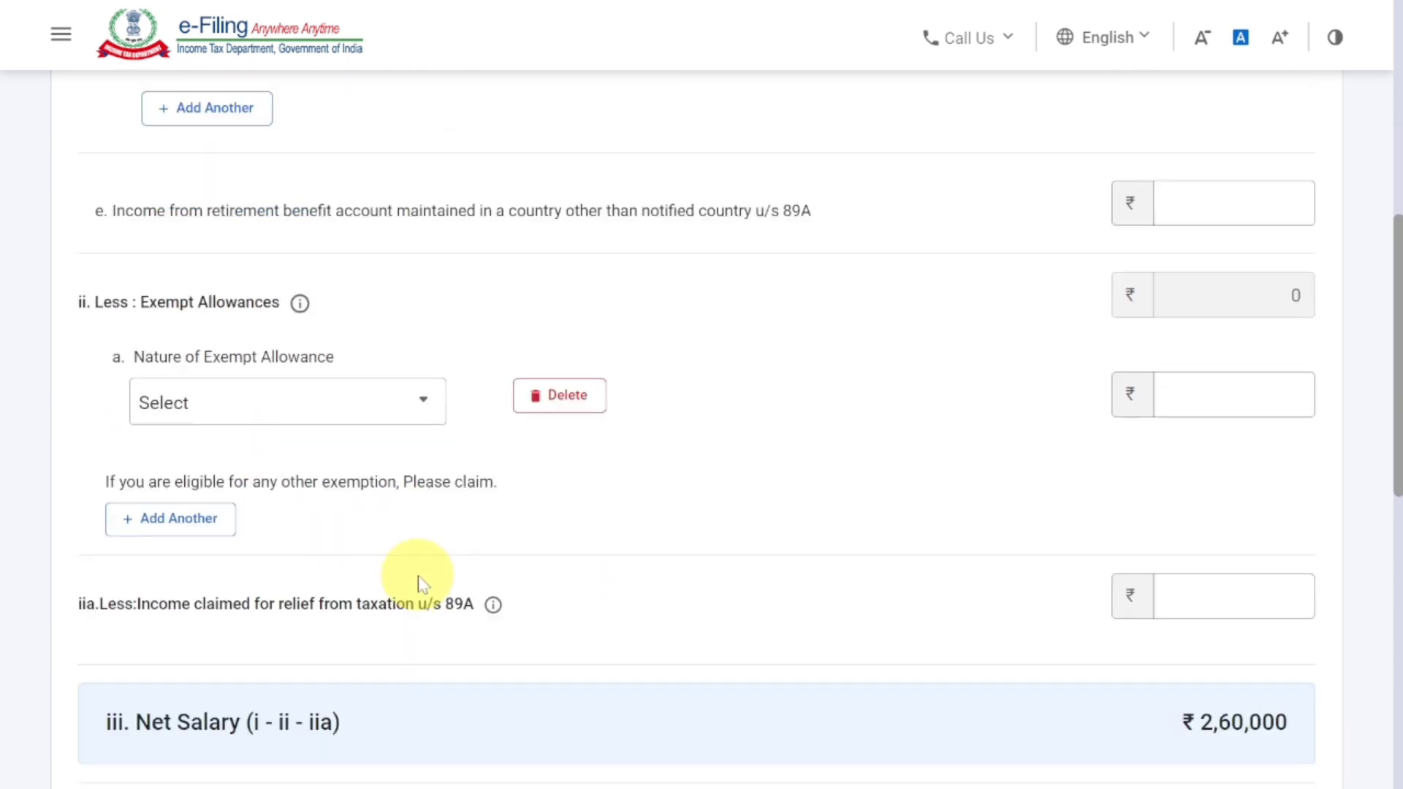
pyautogui.scroll(-6, 421, 581)
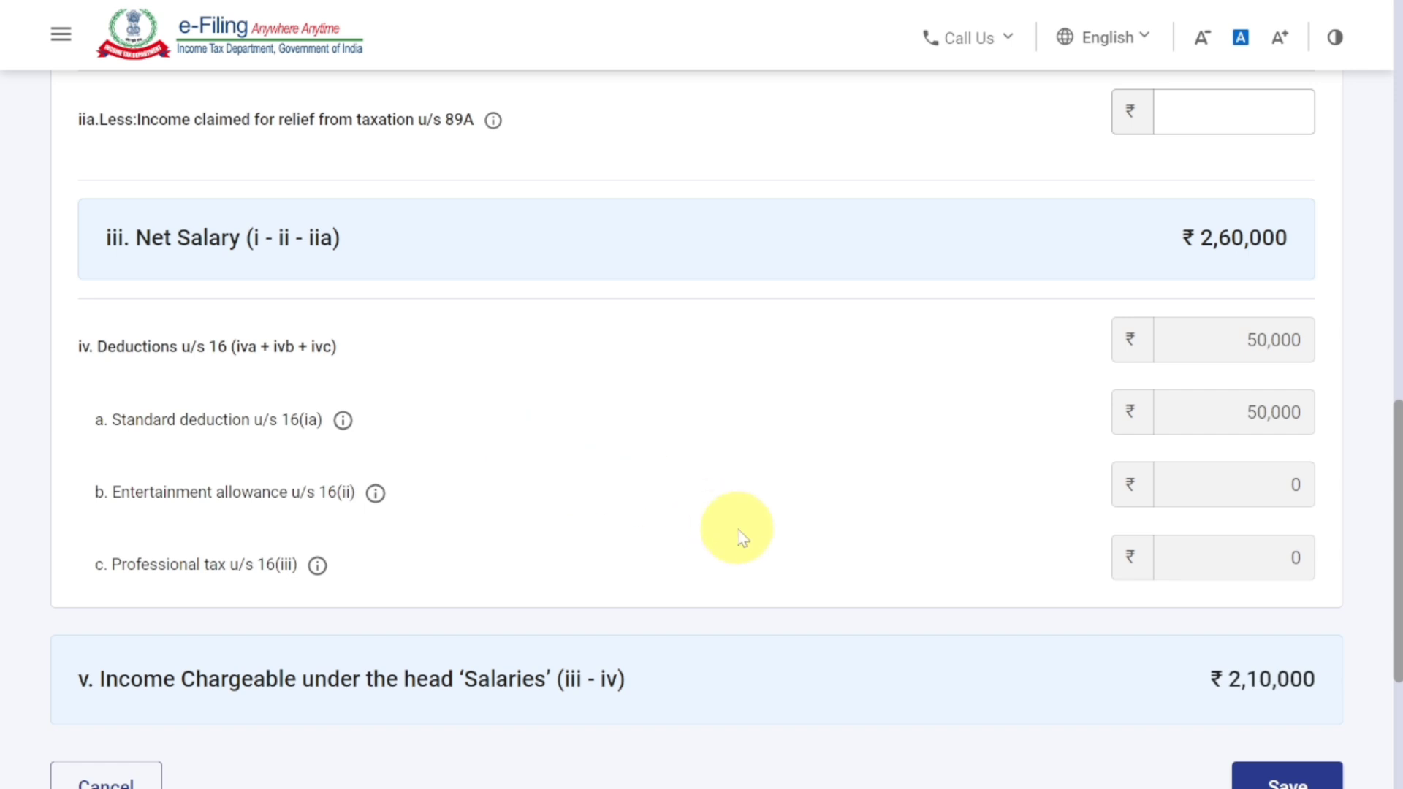
pyautogui.scroll(-1, 740, 536)
pyautogui.scroll(-2, 740, 535)
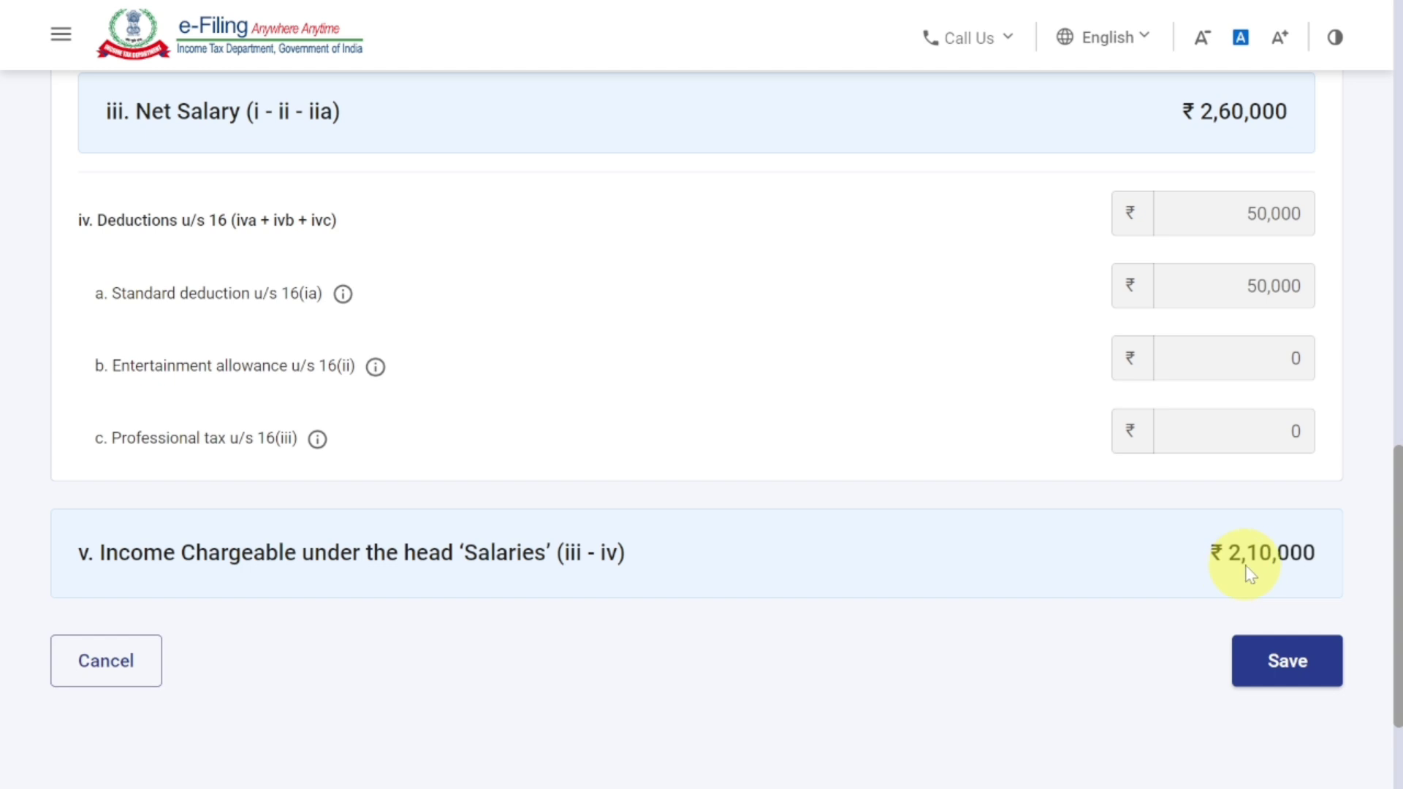
pyautogui.click(1303, 668)
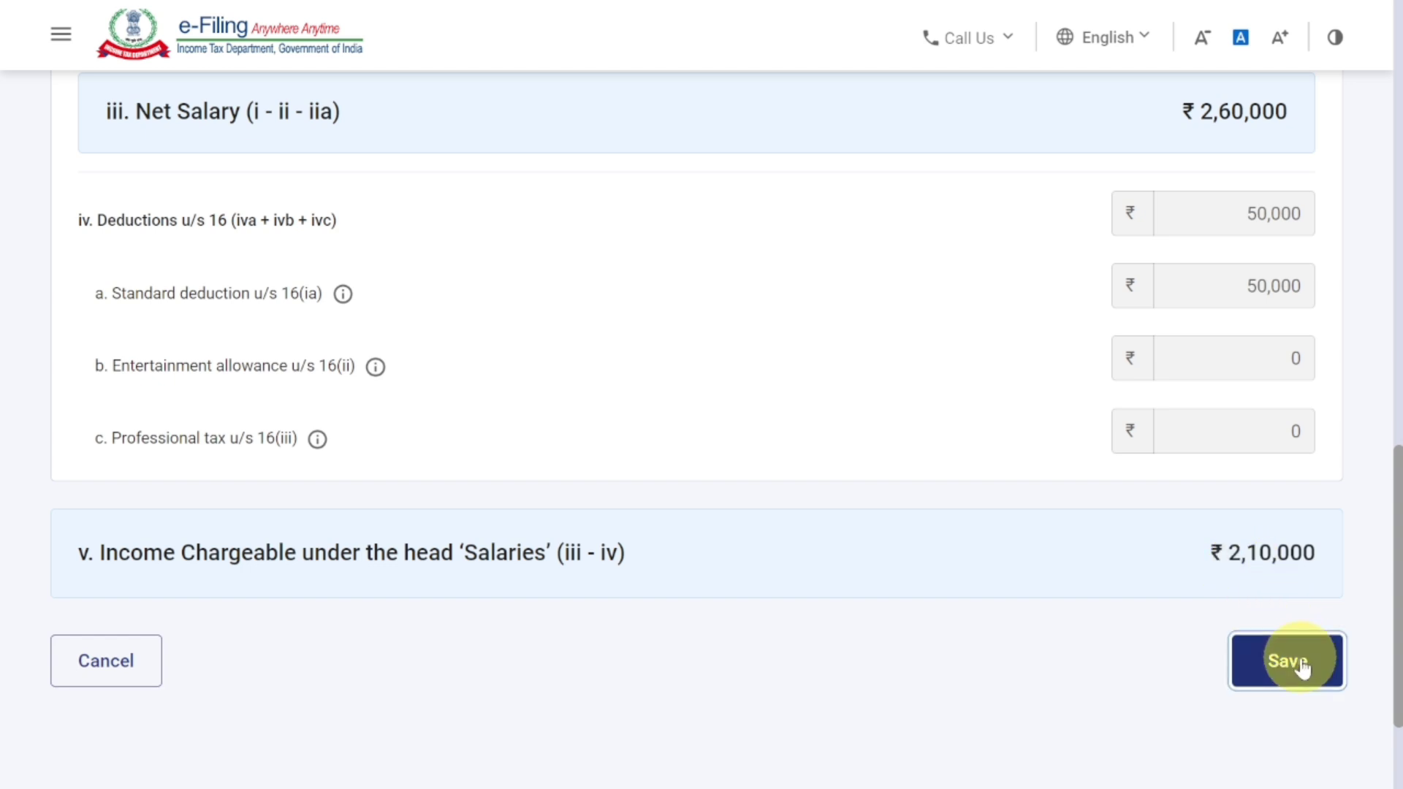
# Add income from business under section 44AD and enter AHUJA ENTERPRISES as the name of the business
pyautogui.scroll(-3, 1060, 468)
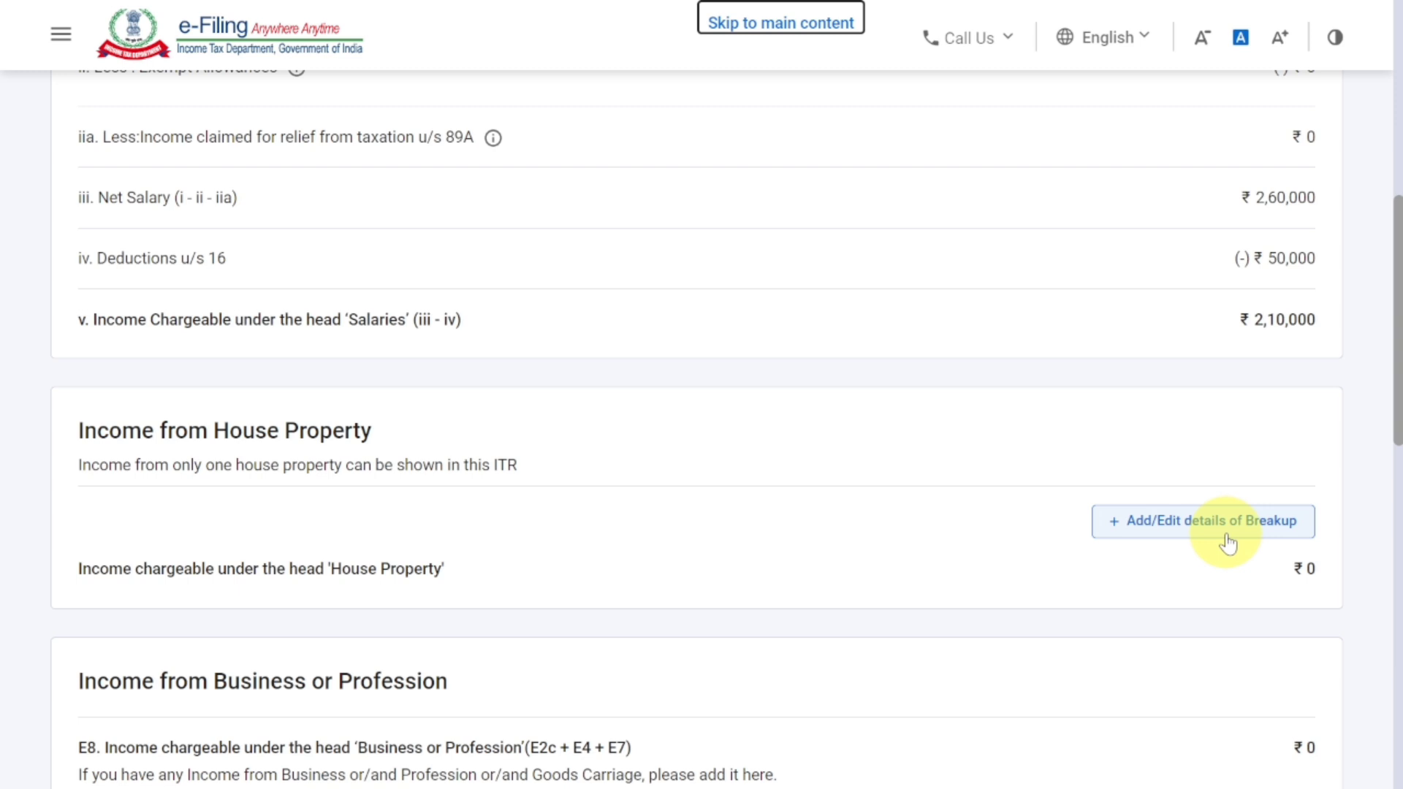
pyautogui.scroll(-3, 1228, 543)
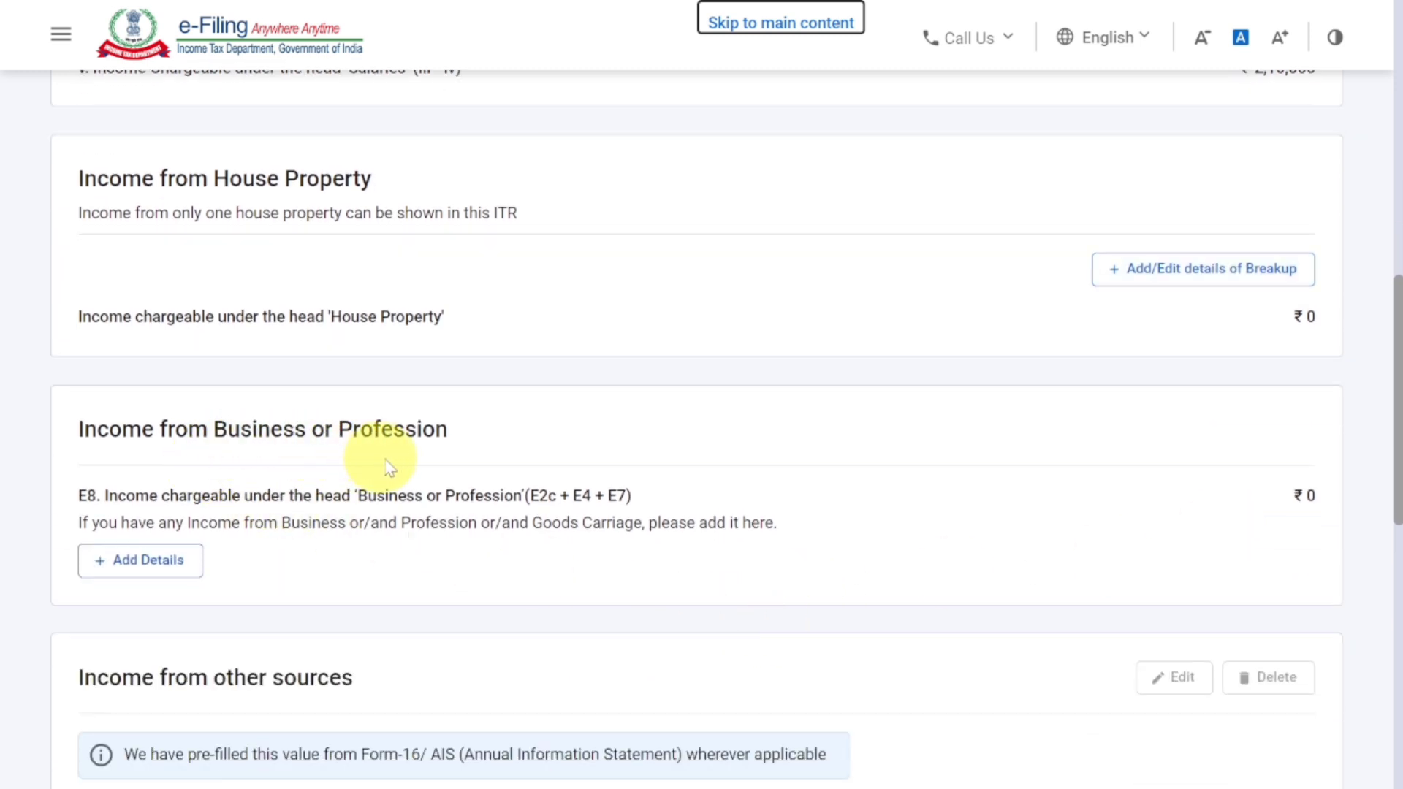
pyautogui.click(169, 571)
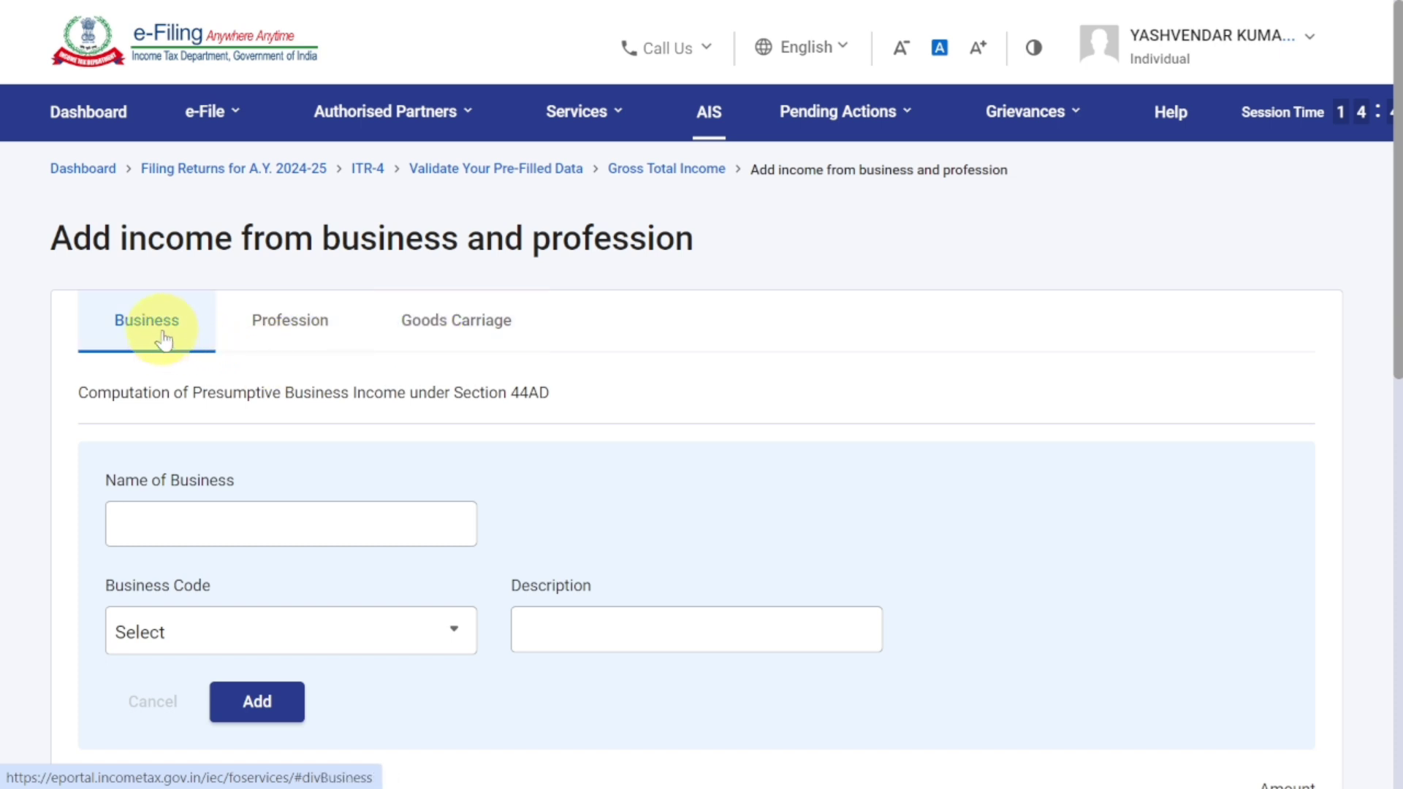
pyautogui.click(353, 525)
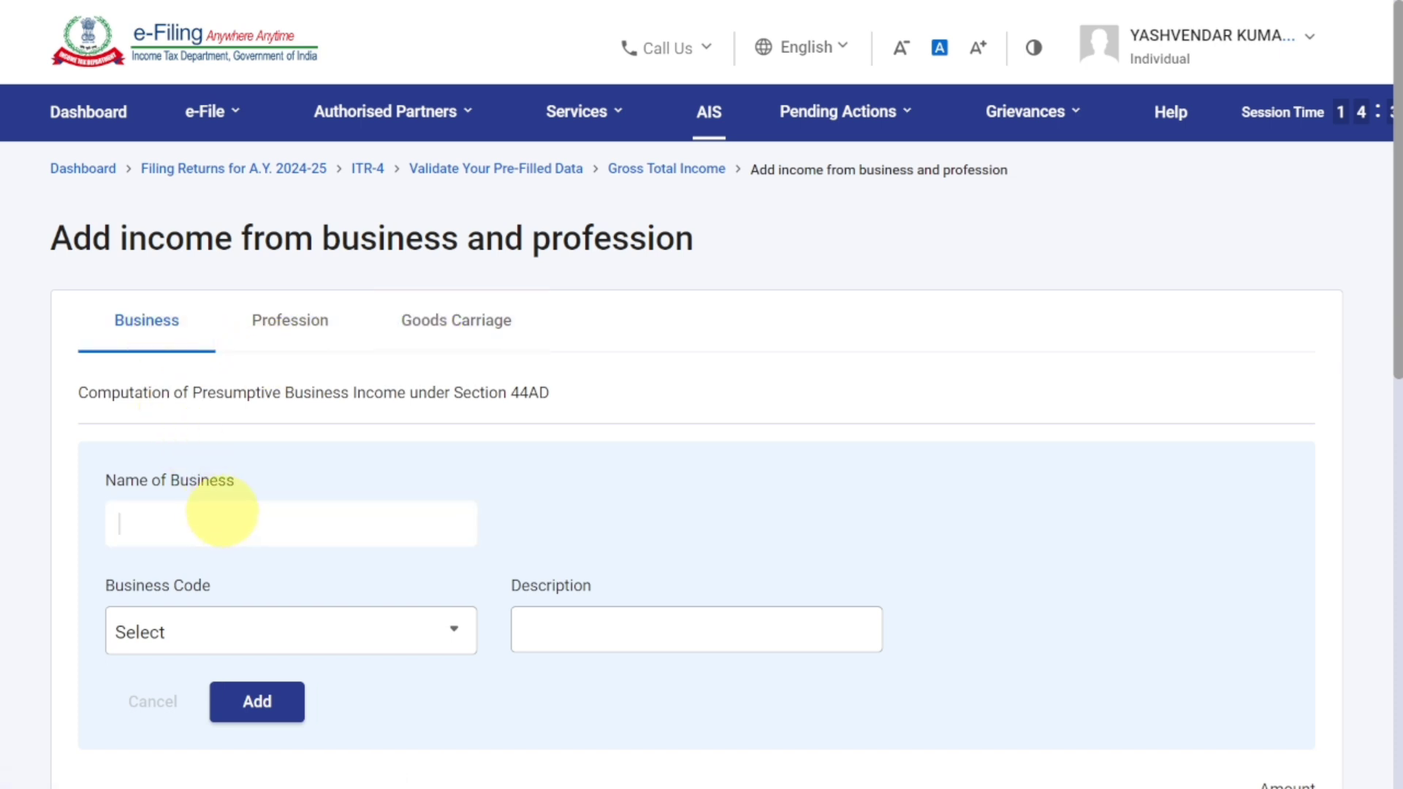
pyautogui.write('AHUJA')
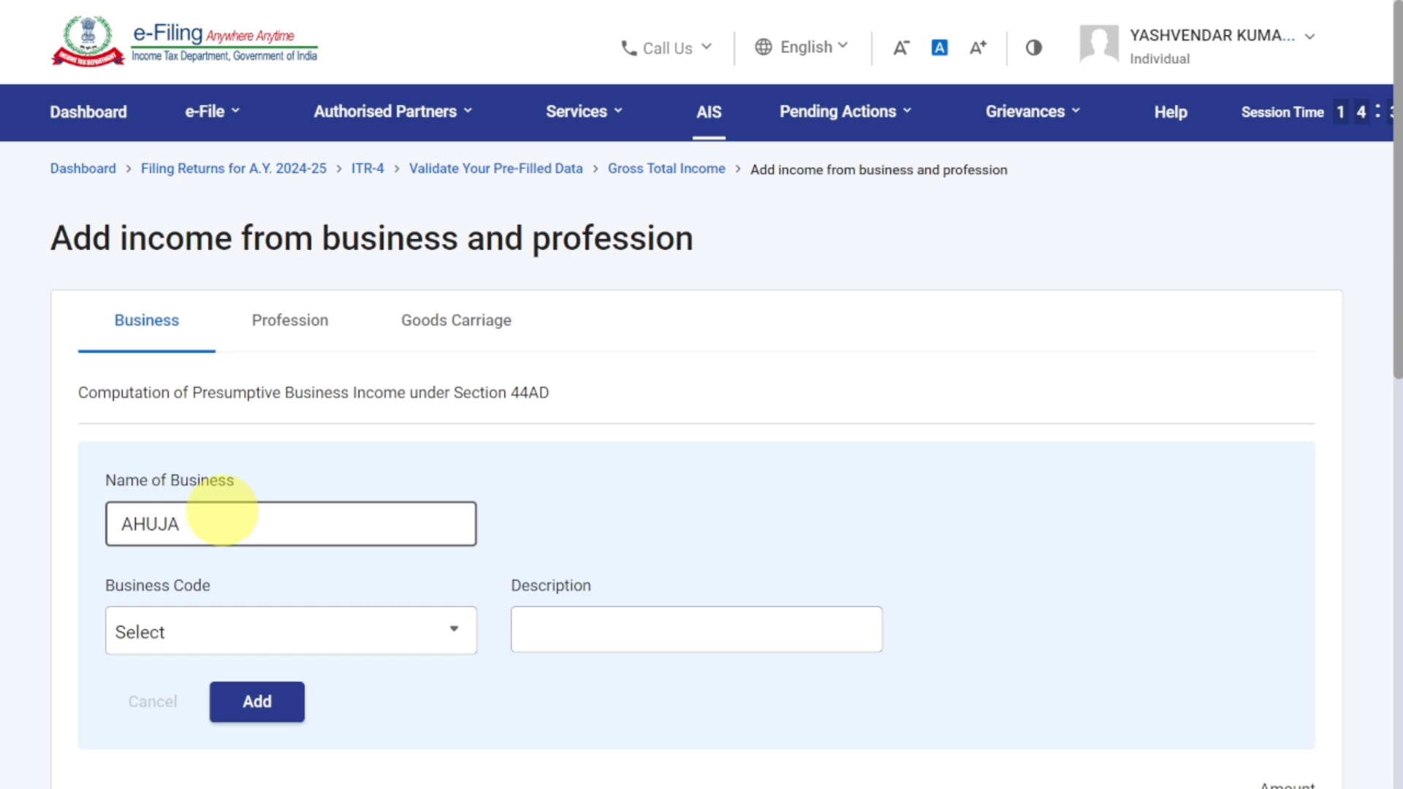
pyautogui.write(' ENTERPRISES')
# Open the business code list for the business entry and go to its description
pyautogui.click(273, 630)
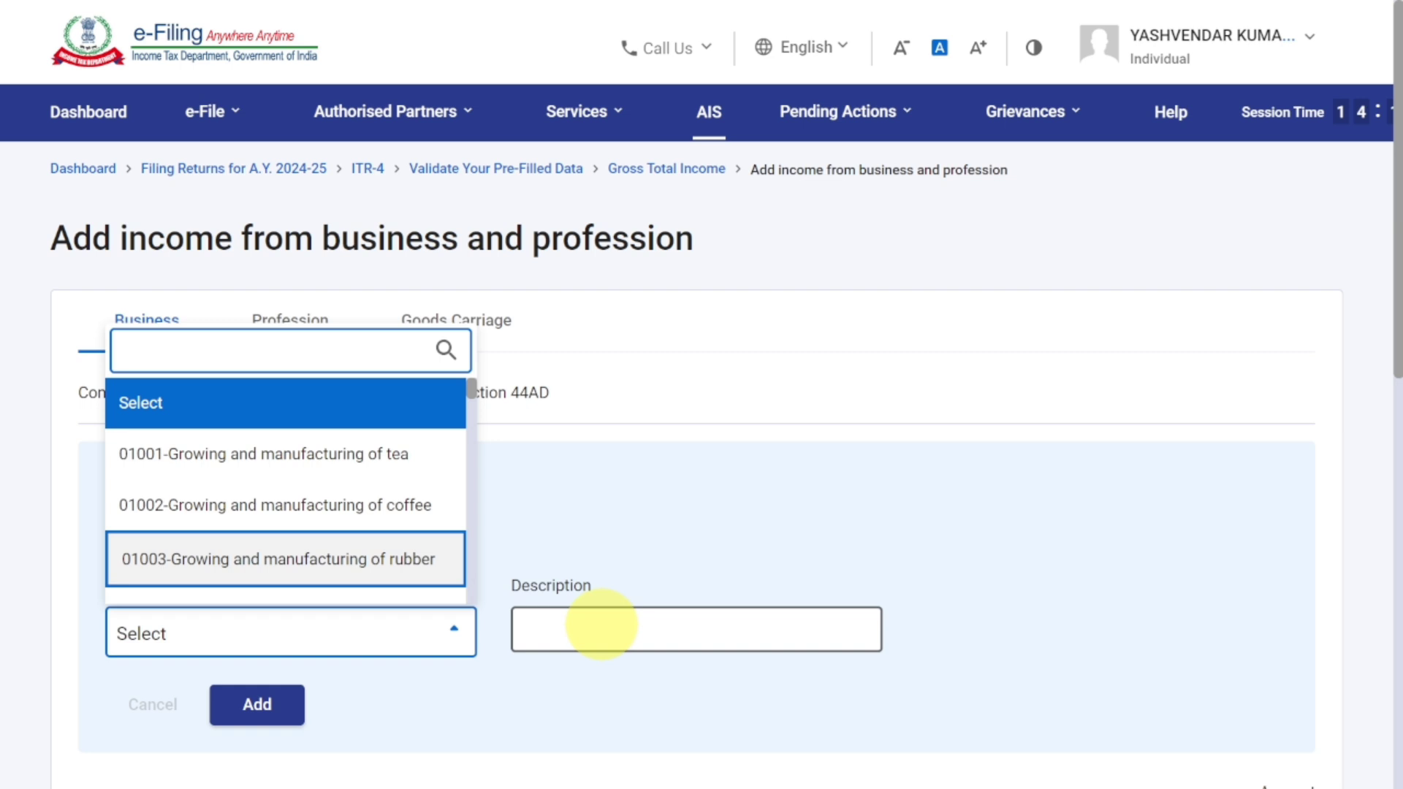
pyautogui.click(600, 623)
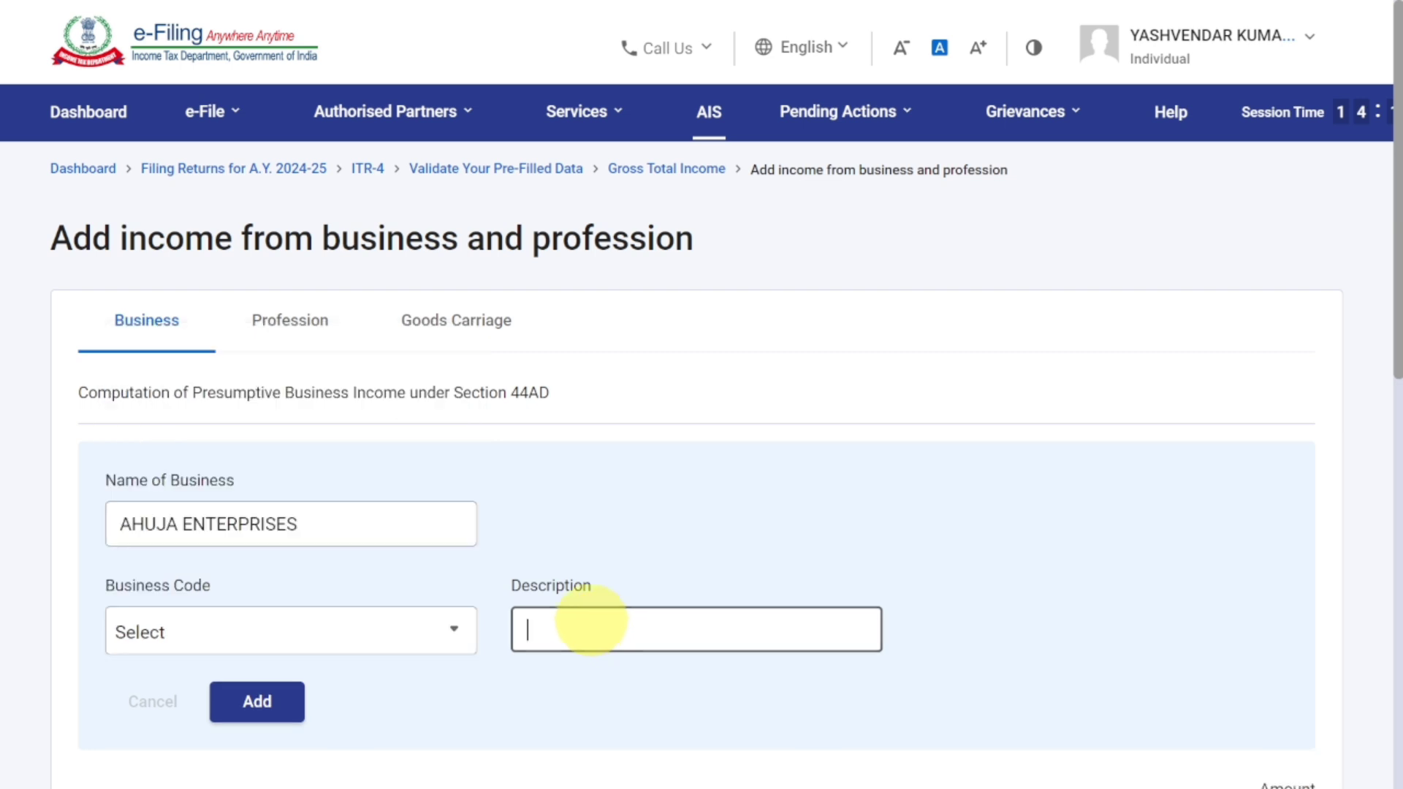
pyautogui.click(449, 625)
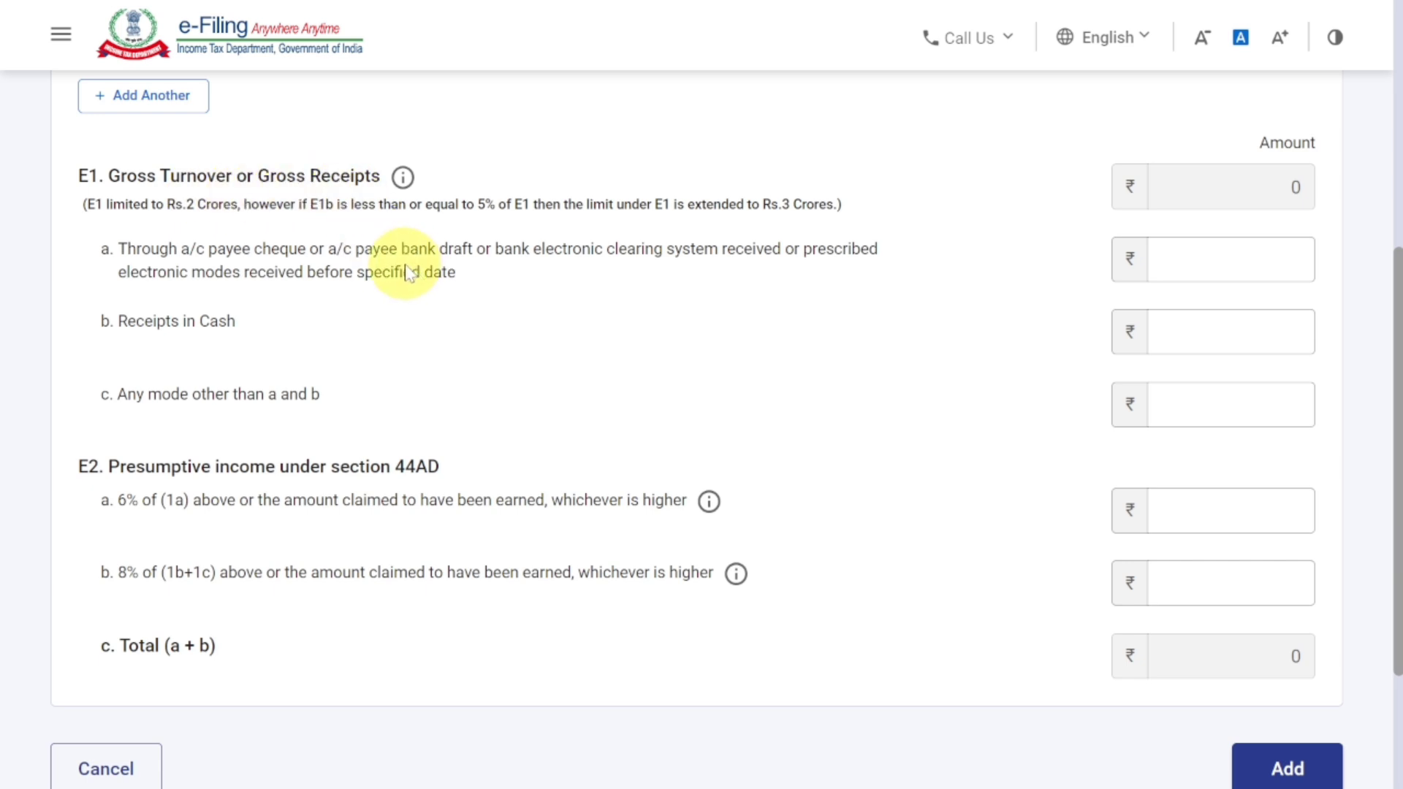
# Go through the section 44AD gross receipts amounts for bank, cash and other modes of receipt
pyautogui.click(1193, 262)
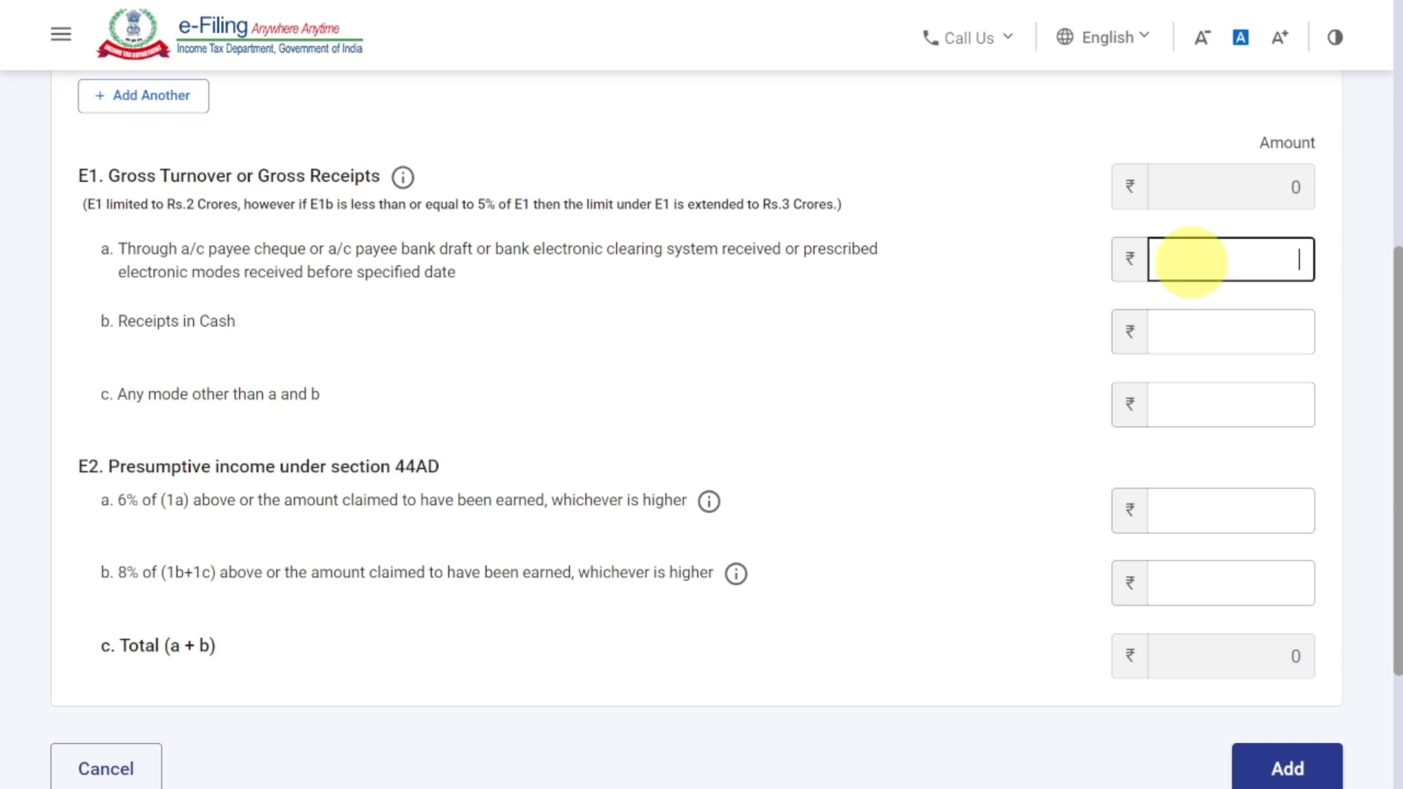
pyautogui.click(1212, 329)
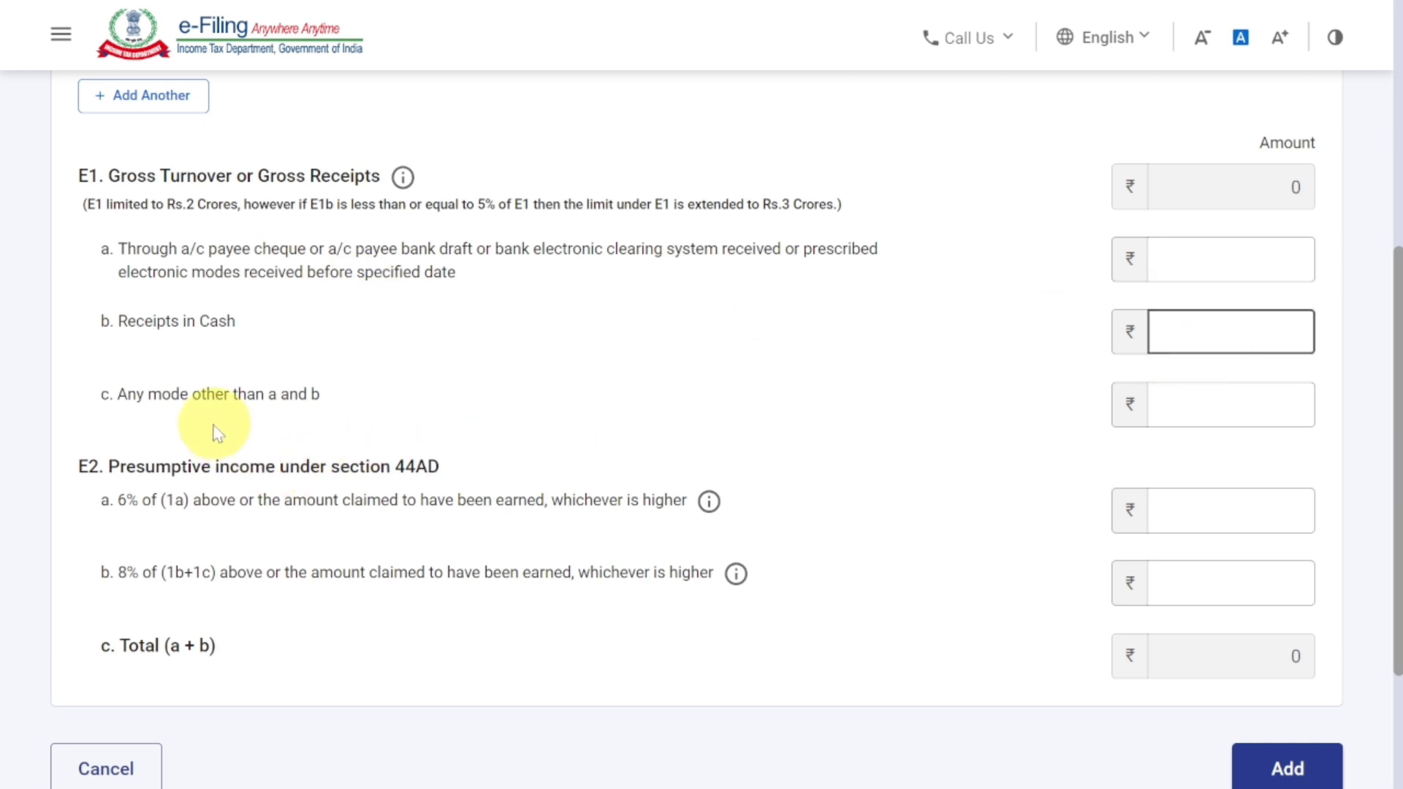
pyautogui.press('Tab')
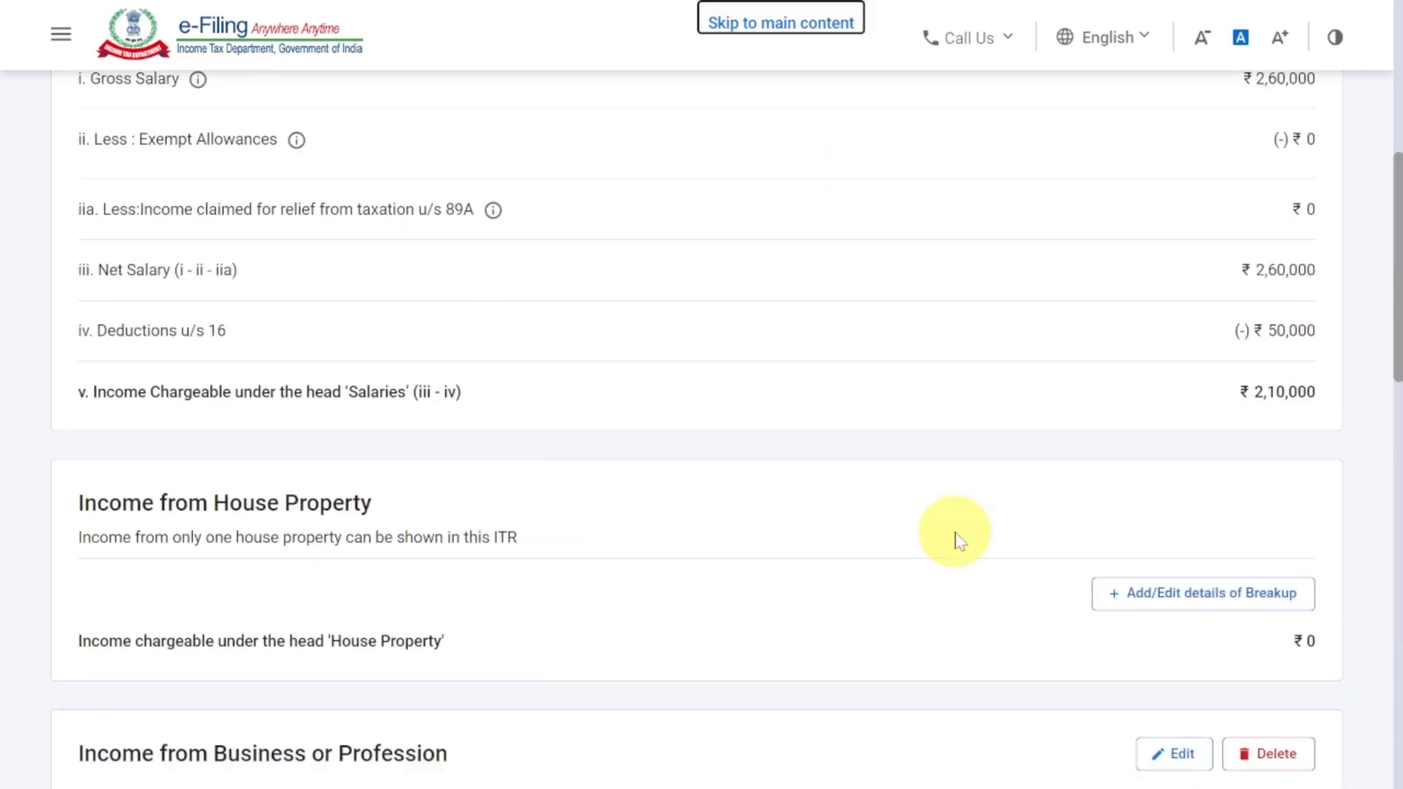
# Review the business income, income from other sources and gross total, and confirm the Gross Total Income section
pyautogui.scroll(-18, 955, 538)
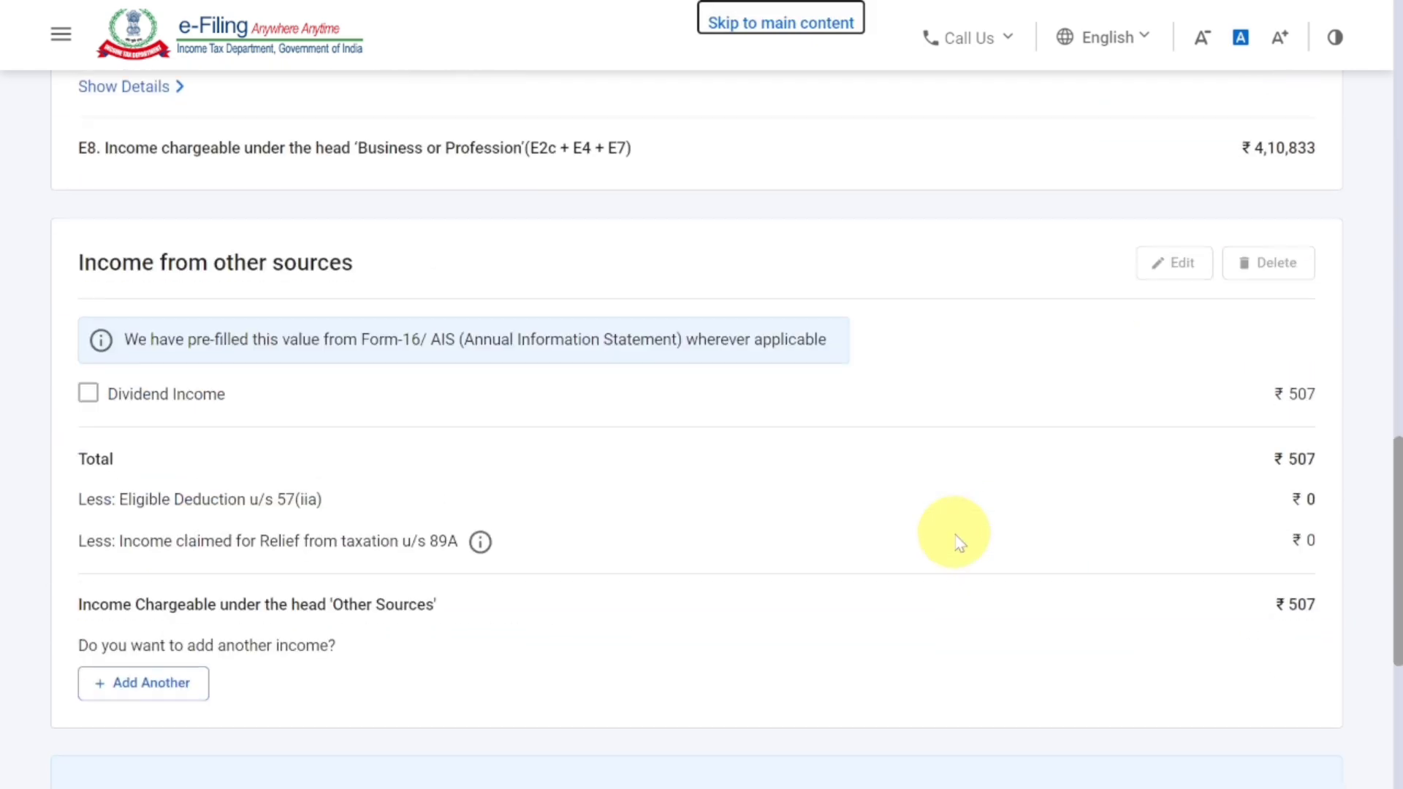
pyautogui.scroll(3, 955, 539)
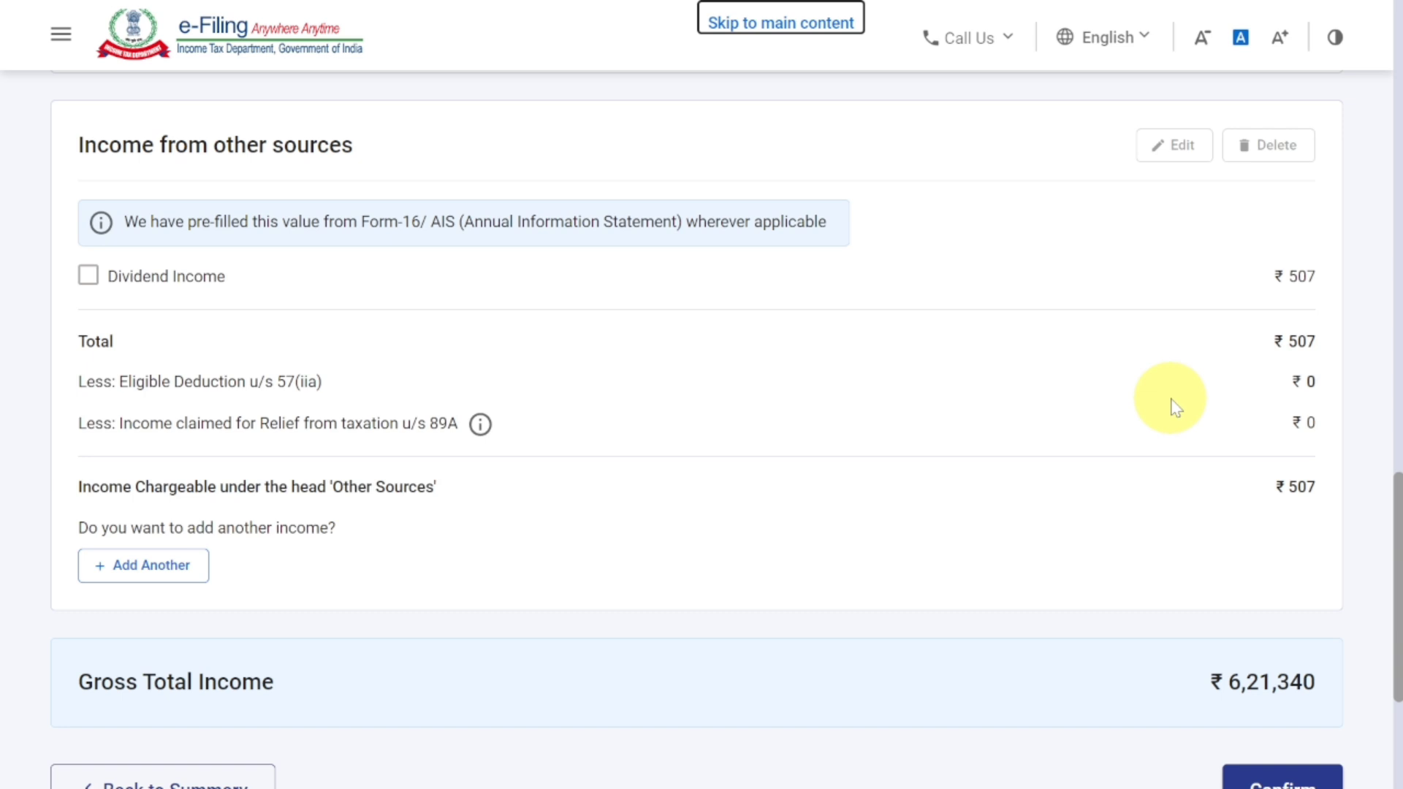
pyautogui.scroll(-3, 1173, 406)
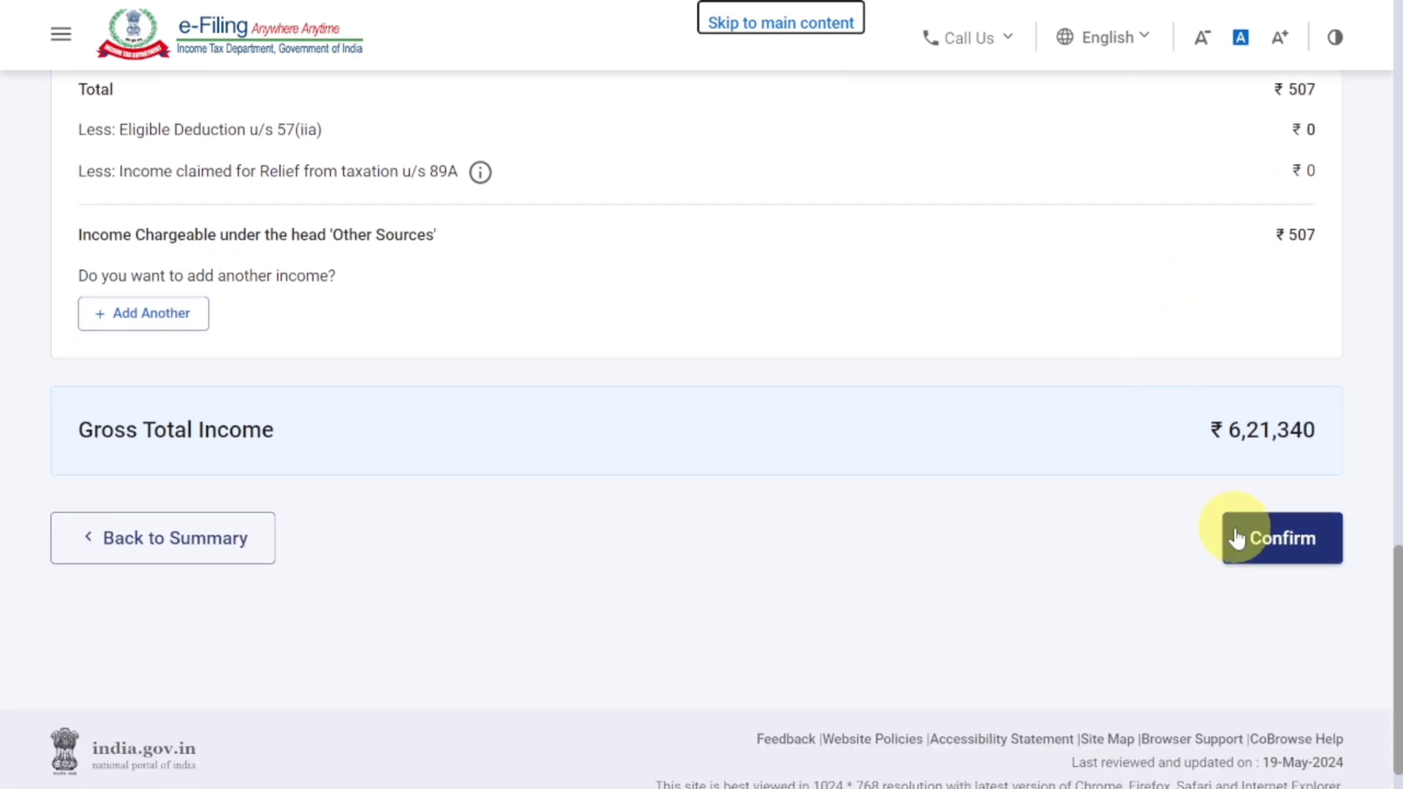
pyautogui.click(1267, 538)
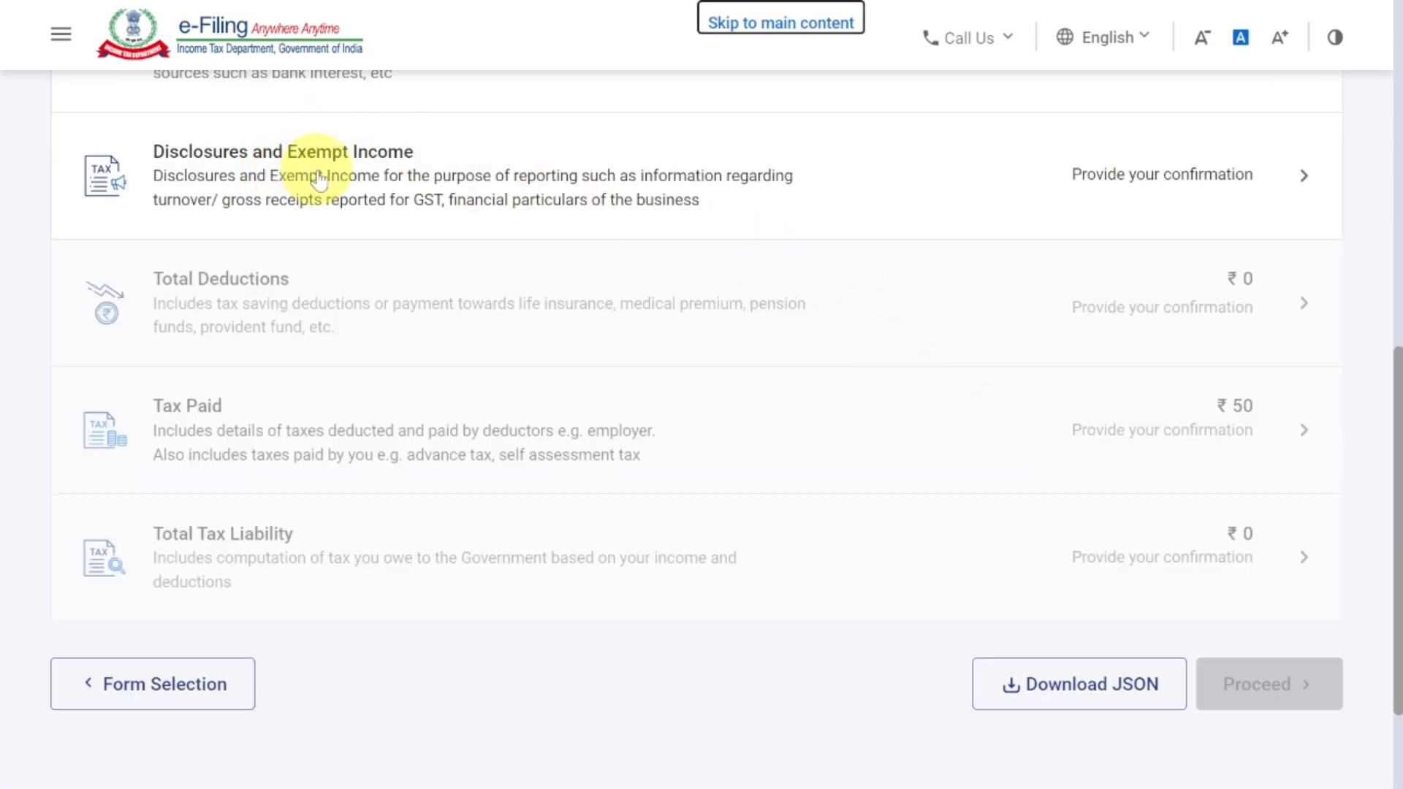
# Open Disclosures and Exempt Income and go through the liabilities and assets in the Financial Particulars of the business
pyautogui.click(320, 181)
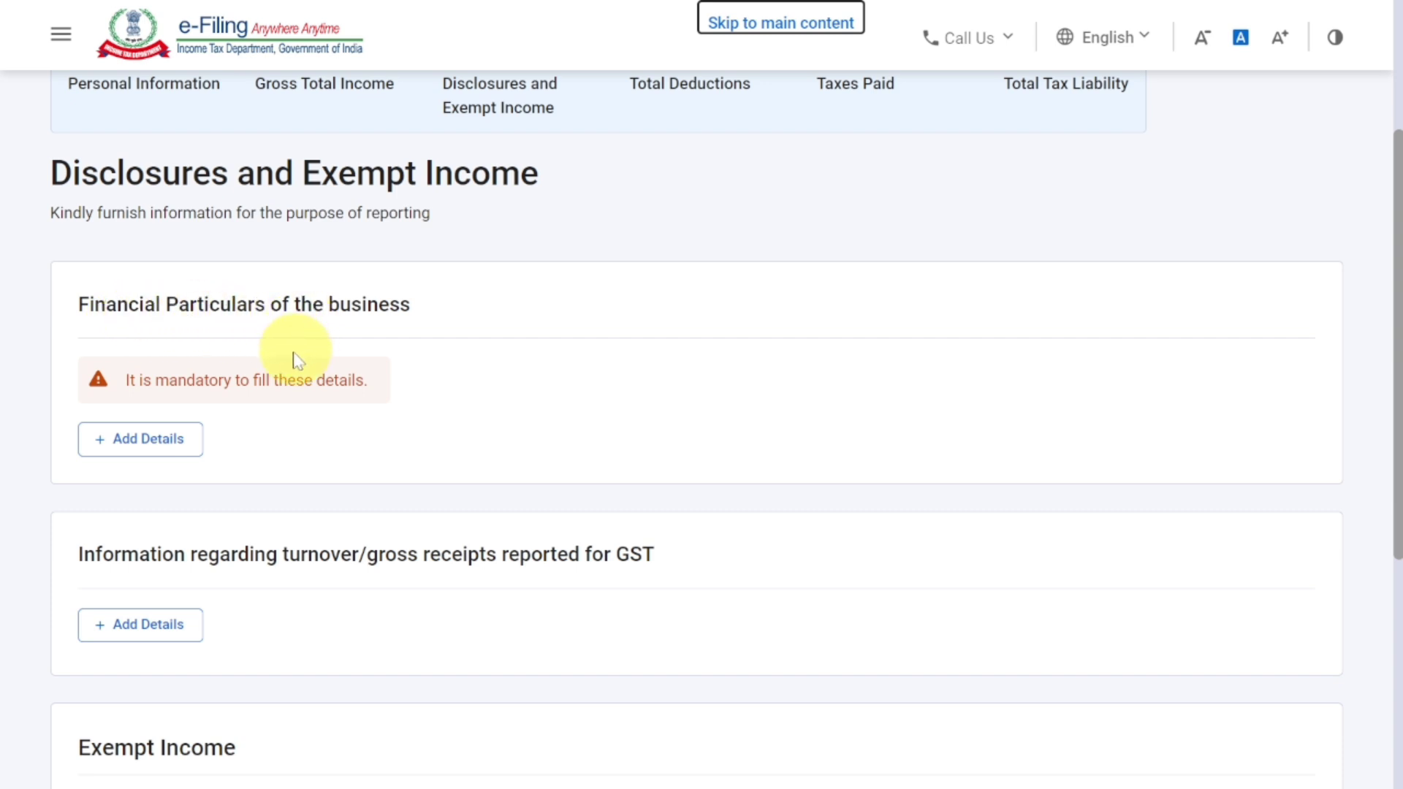
pyautogui.click(149, 439)
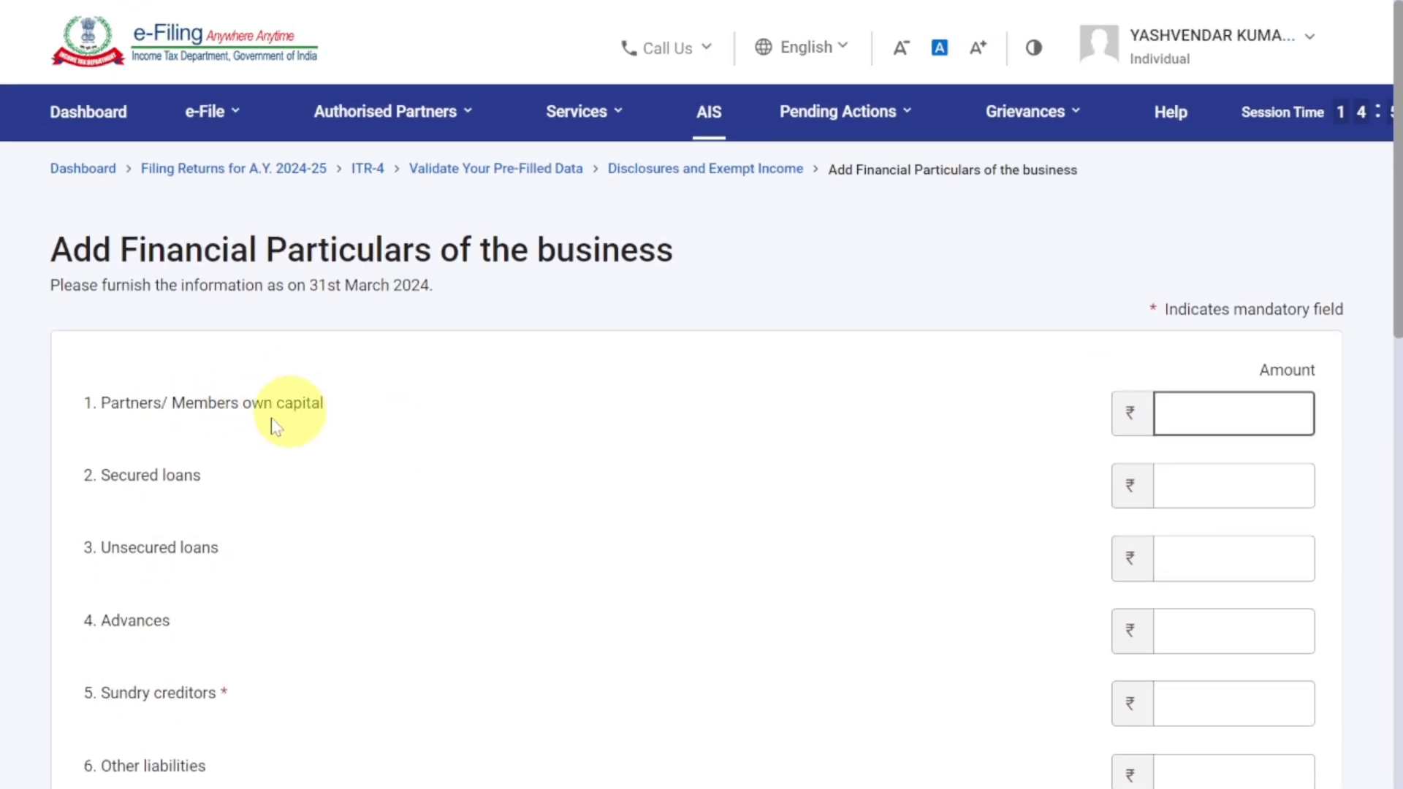
pyautogui.press('Tab')
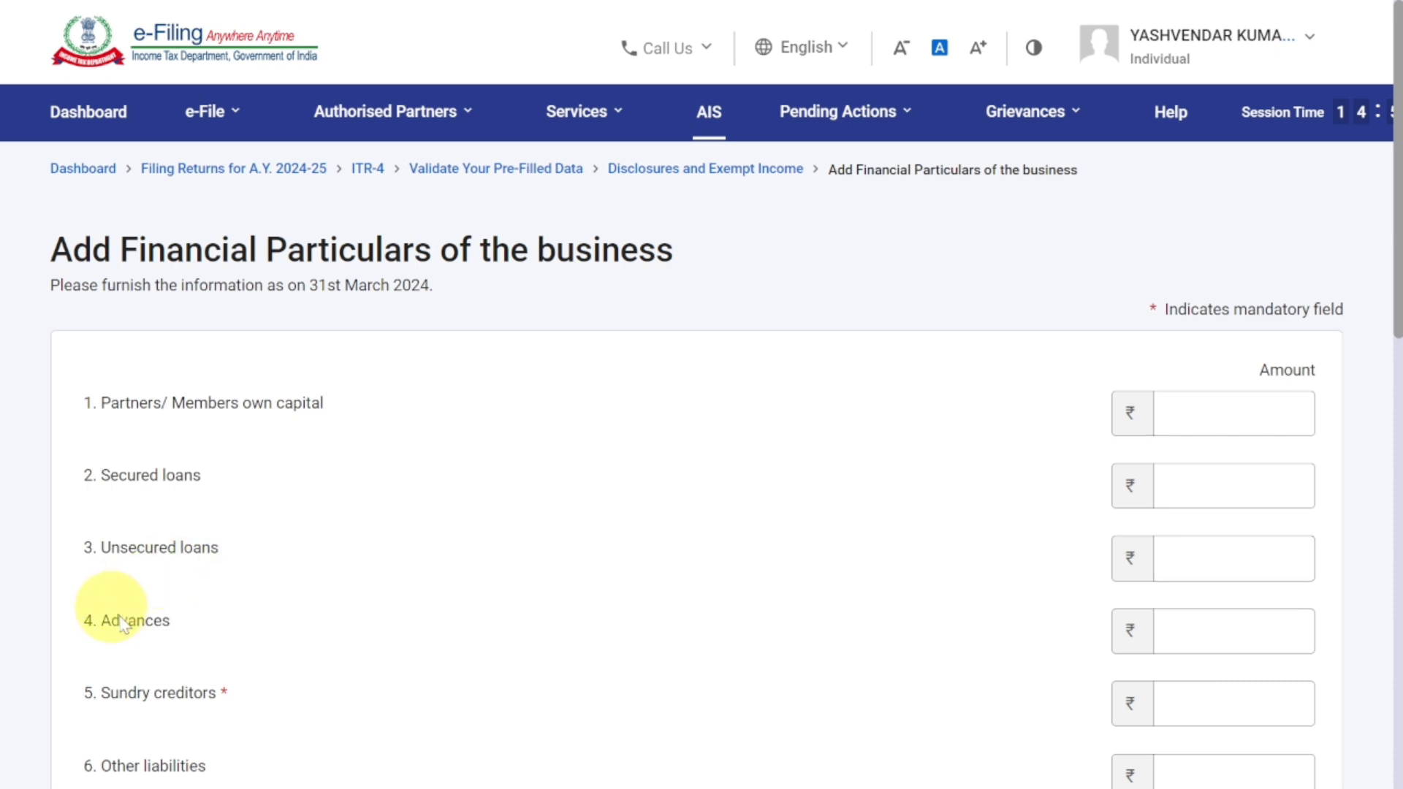
pyautogui.scroll(-1, 146, 621)
pyautogui.scroll(-2, 150, 629)
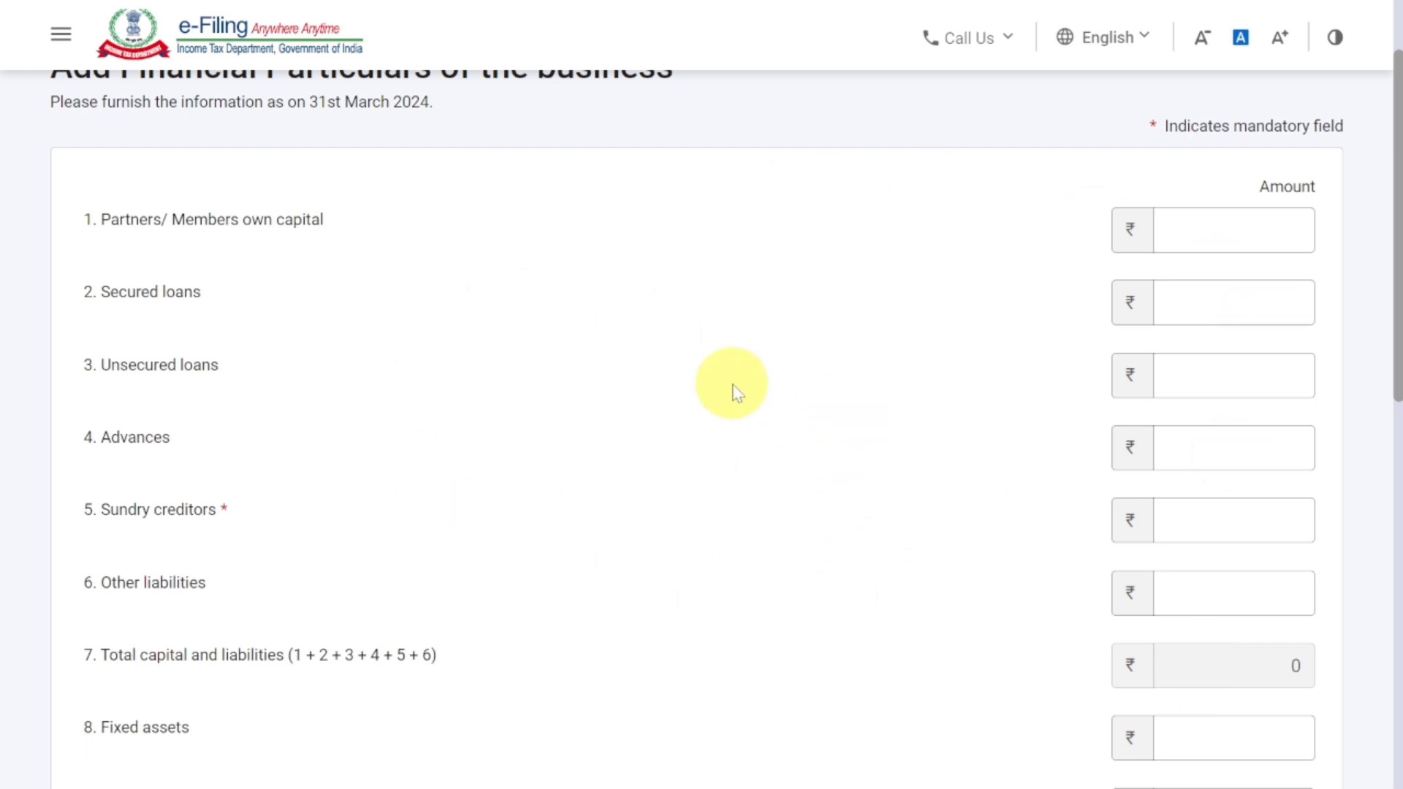
pyautogui.scroll(-7, 736, 392)
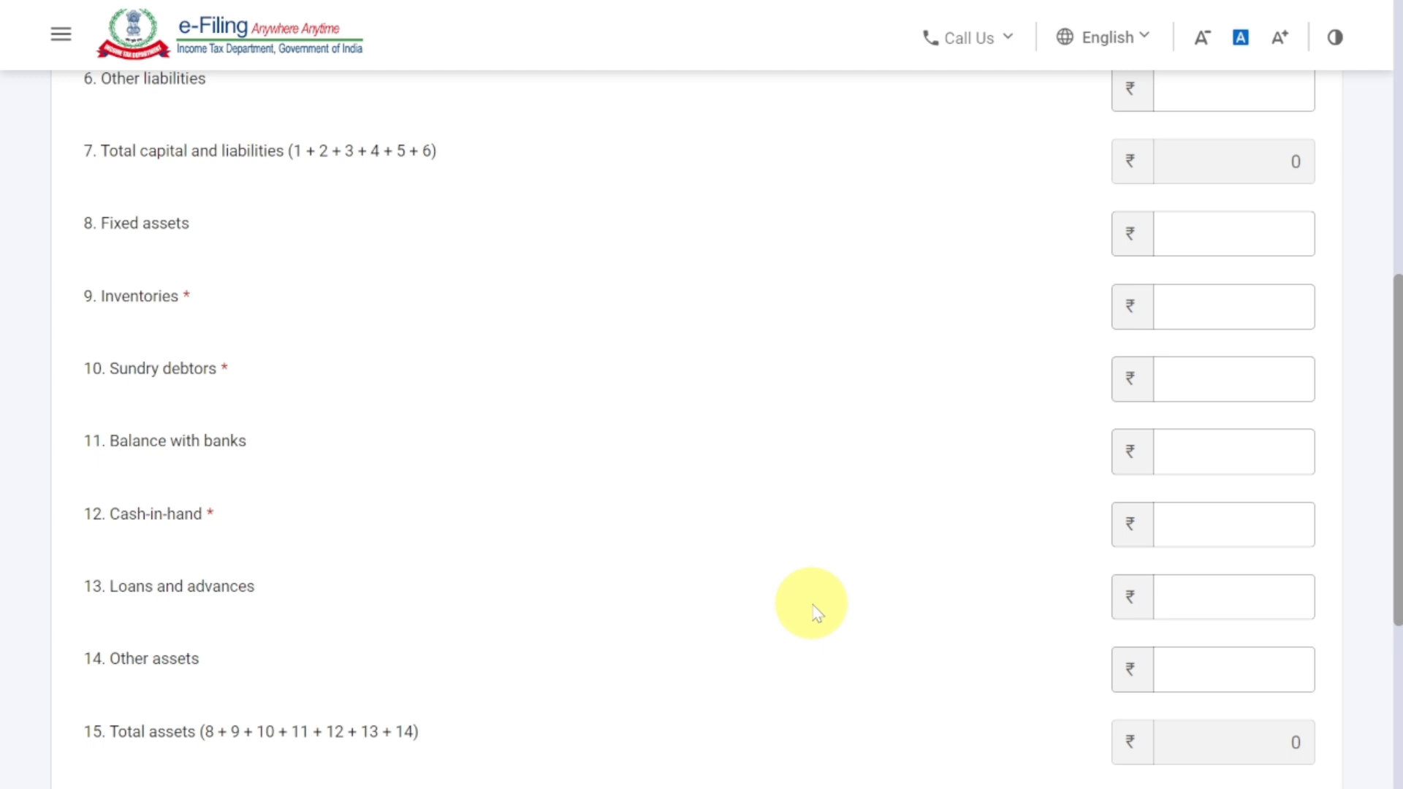
pyautogui.scroll(-10, 817, 613)
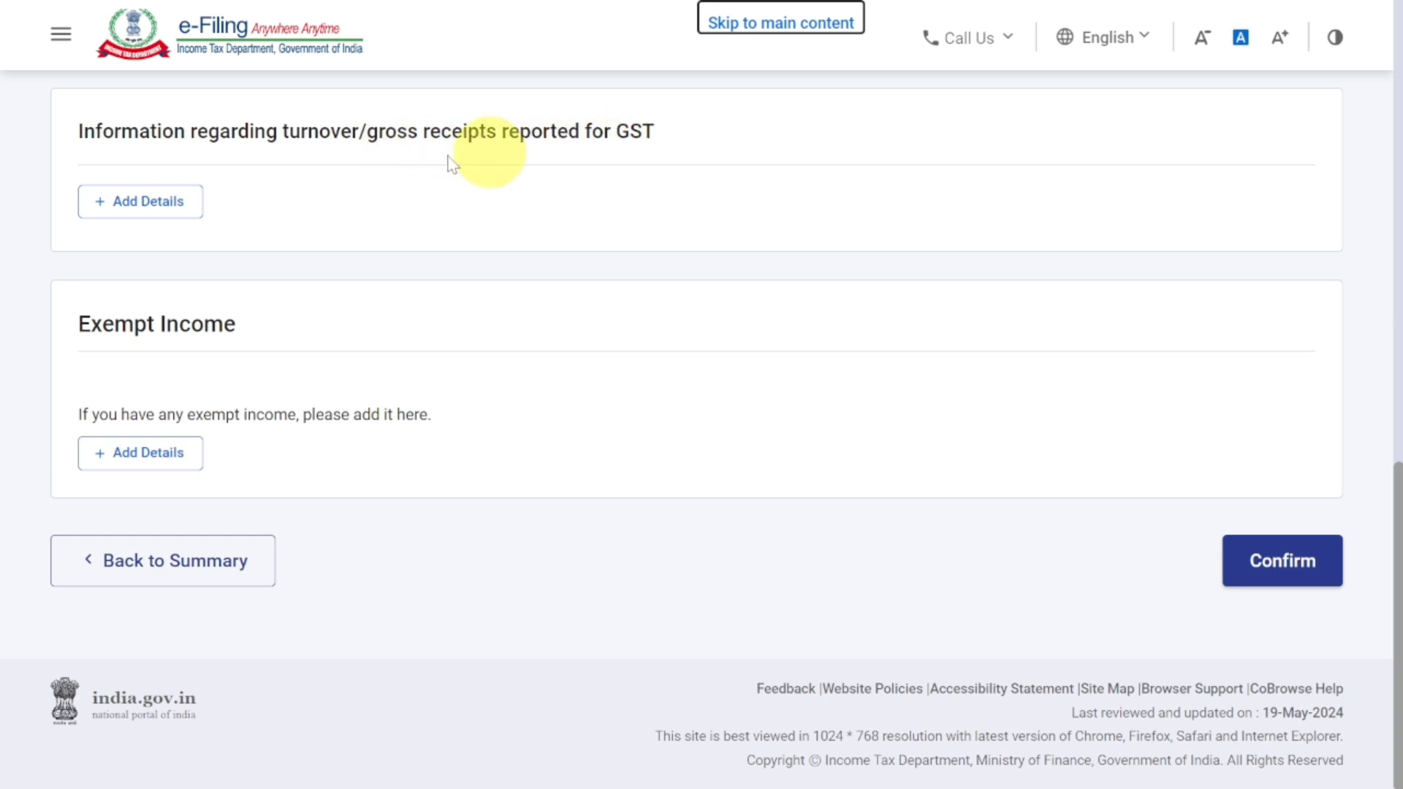
pyautogui.click(152, 214)
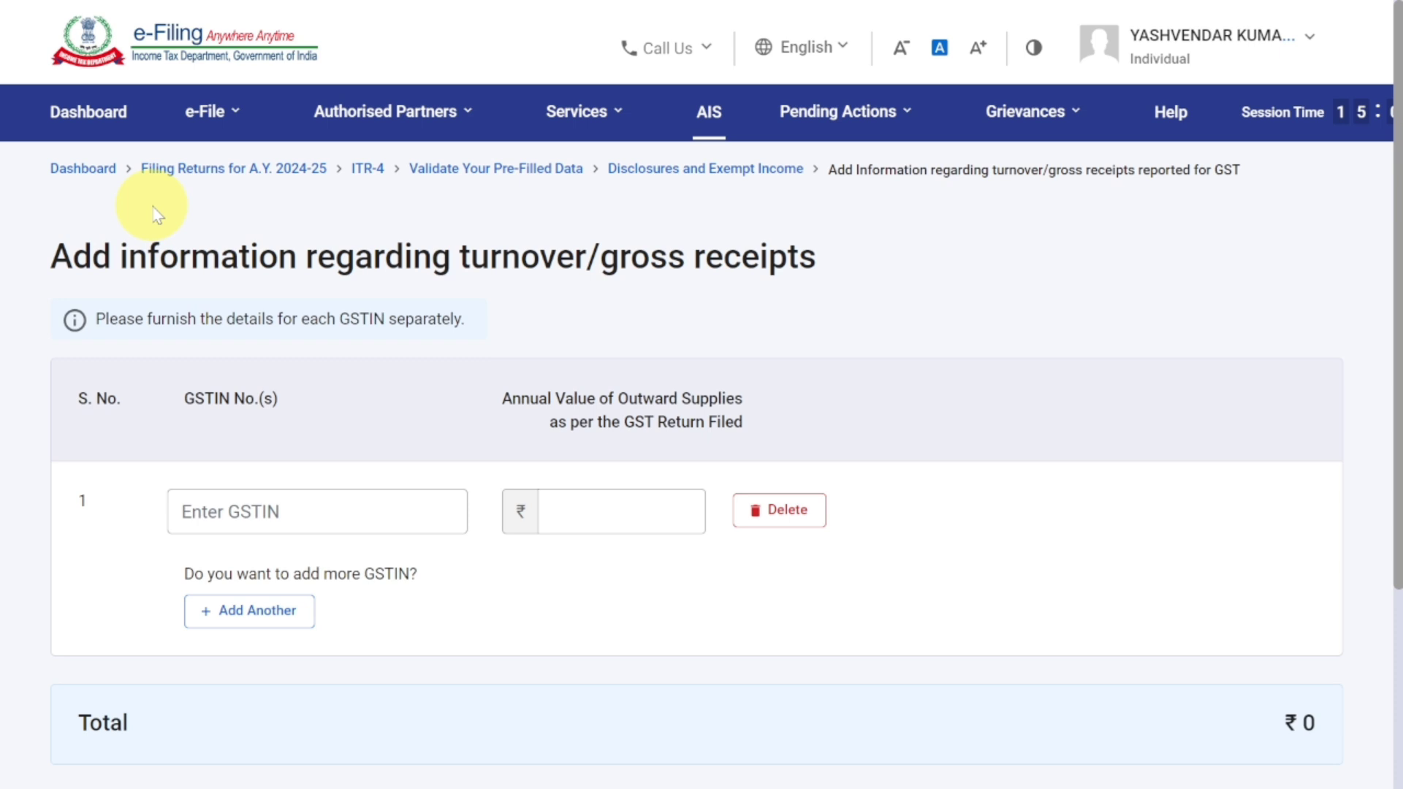
pyautogui.click(326, 515)
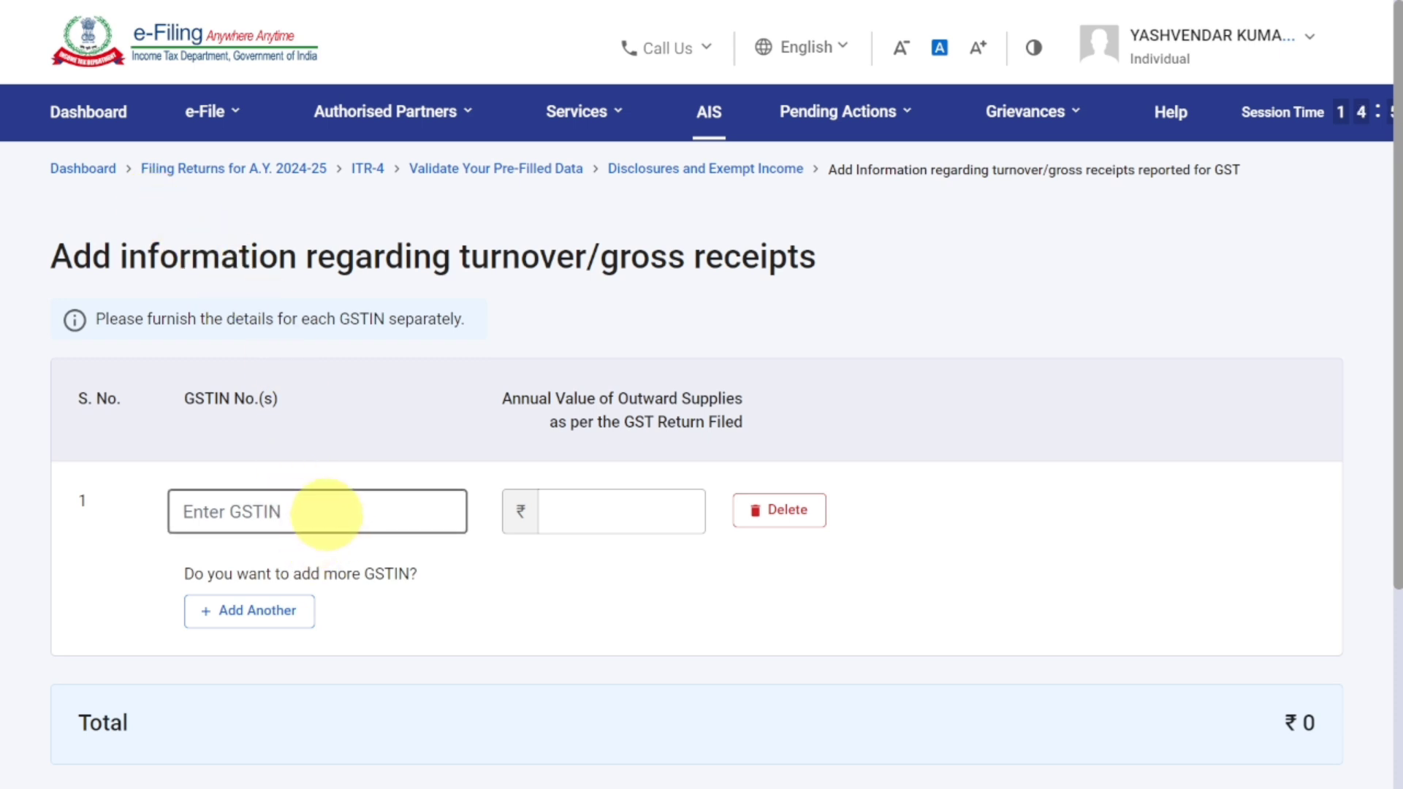
pyautogui.click(582, 526)
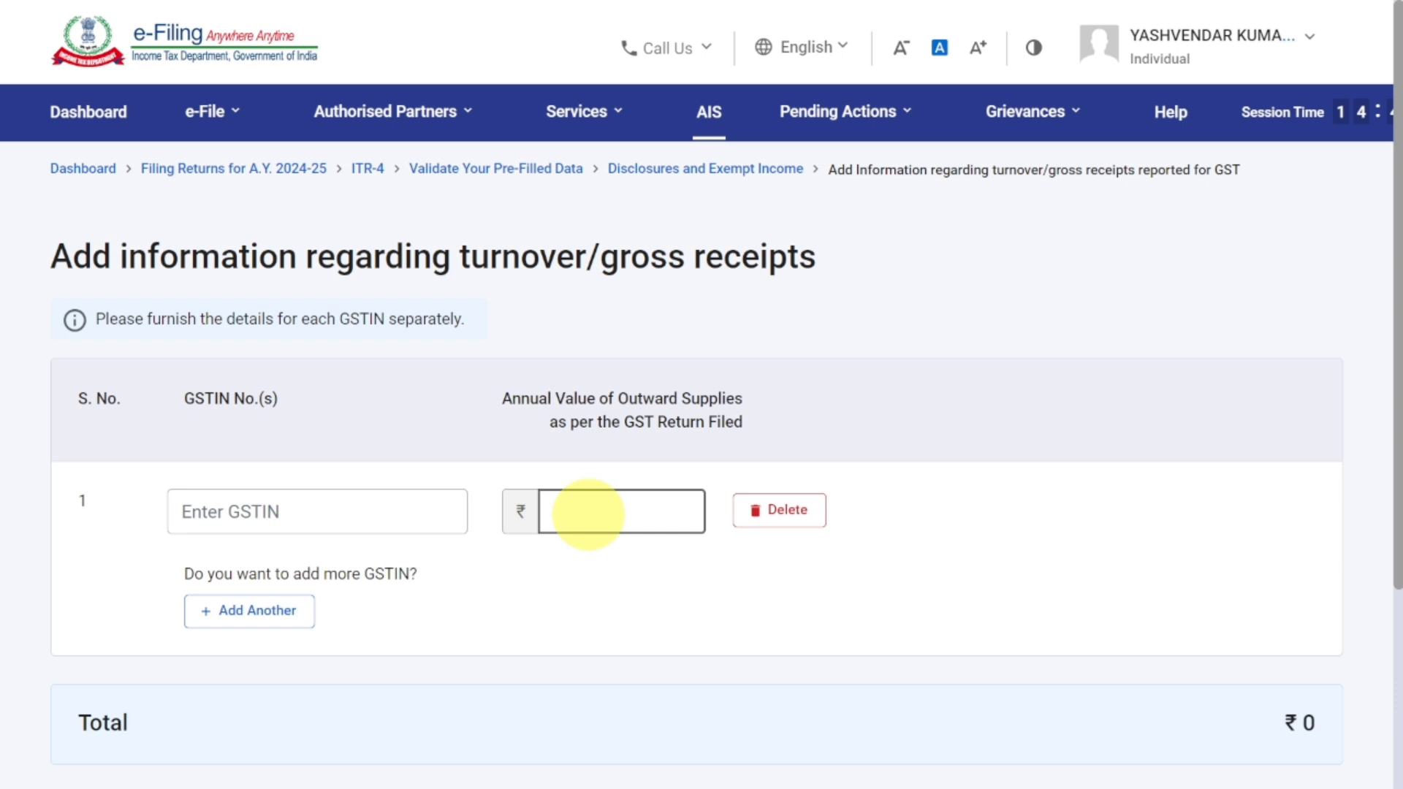
pyautogui.scroll(-4, 588, 515)
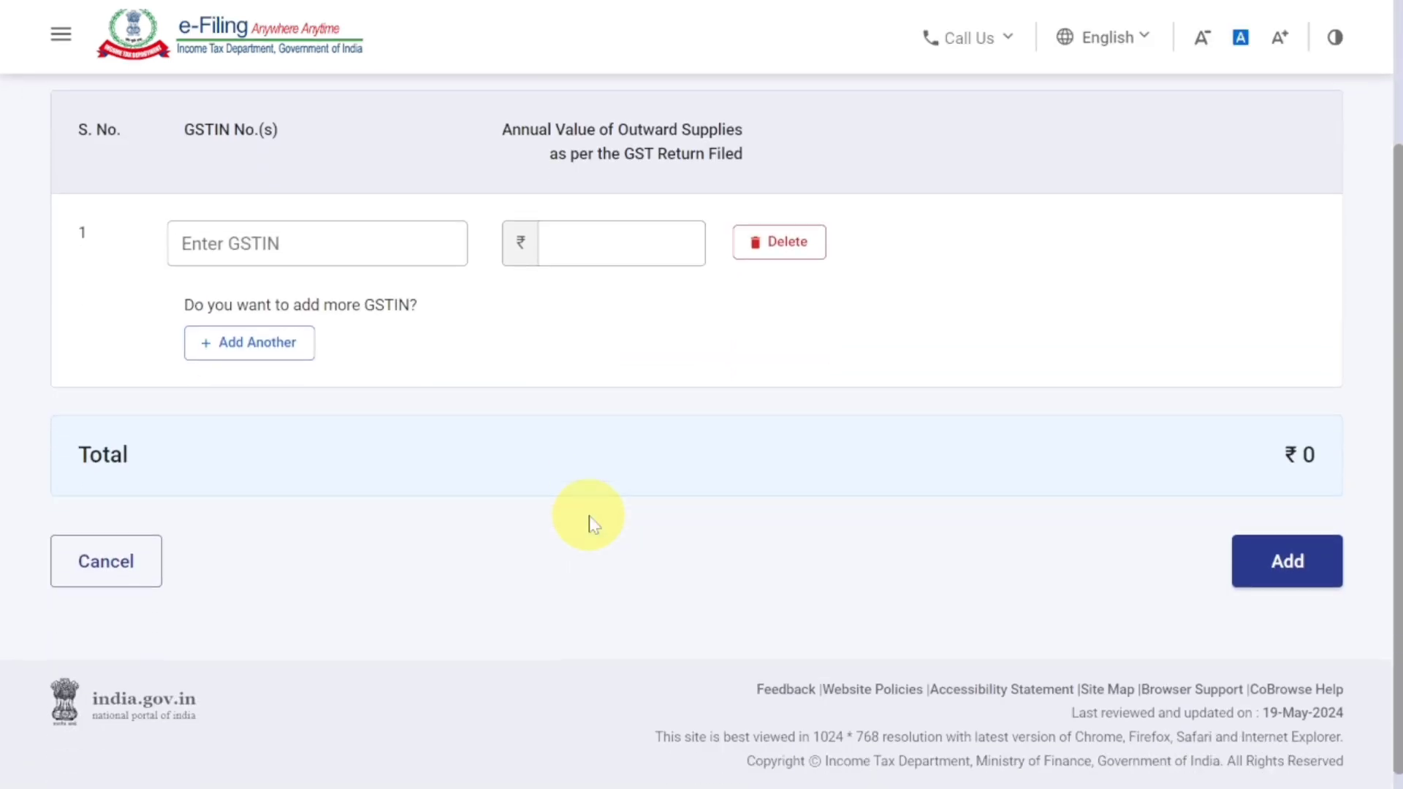
pyautogui.click(128, 563)
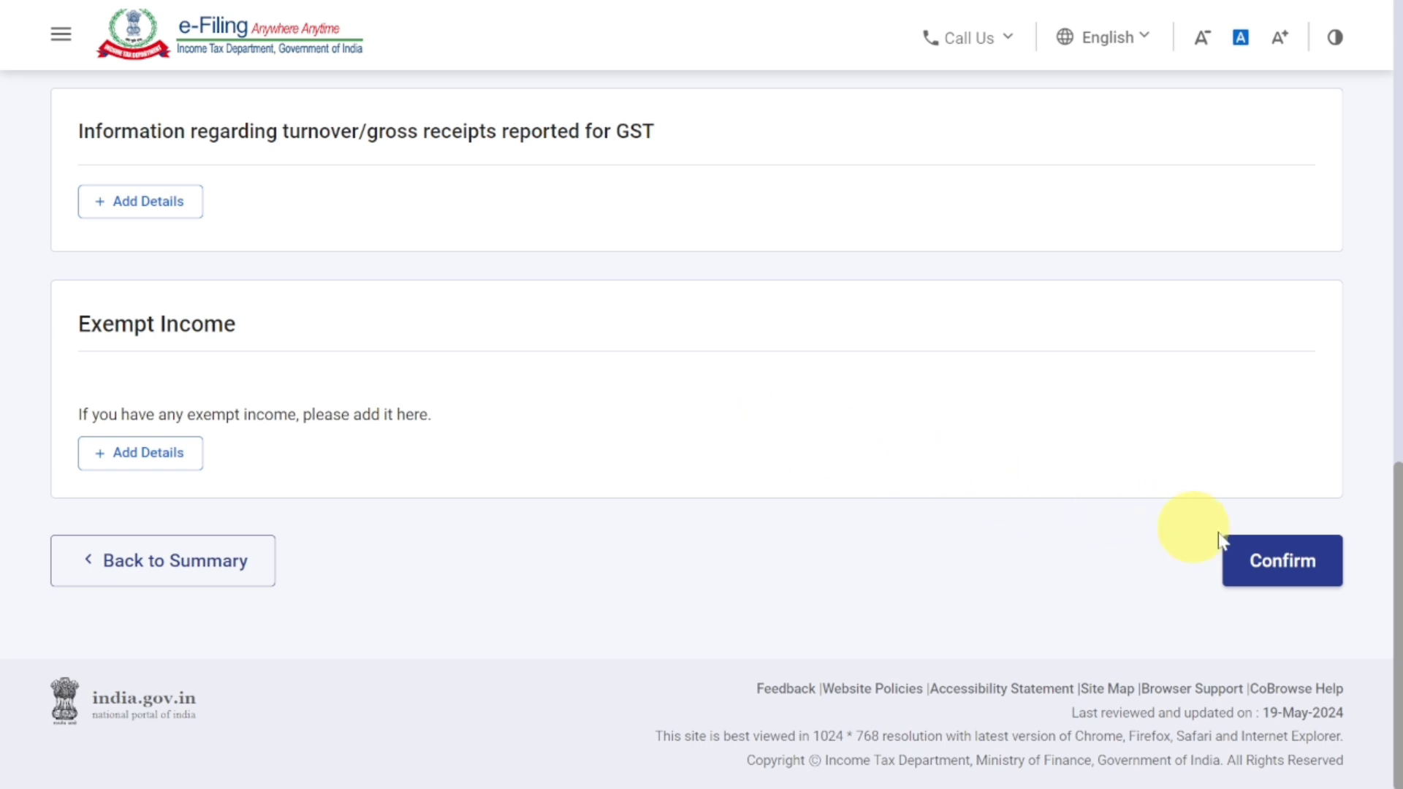
# Confirm the Disclosures and Exempt Income section and continue past the section 80CCD(2) question in Total Deductions without answering it
pyautogui.click(1279, 568)
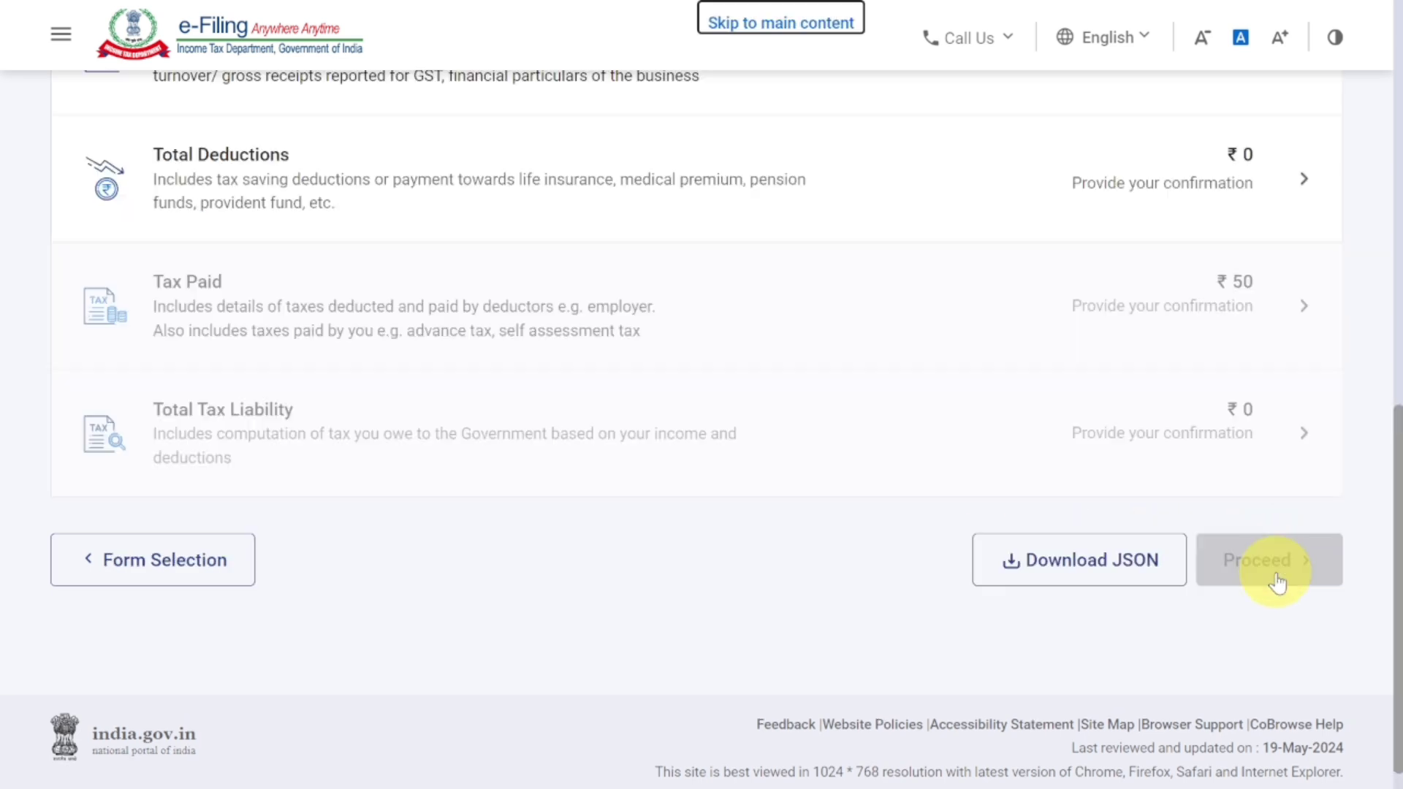
pyautogui.click(306, 194)
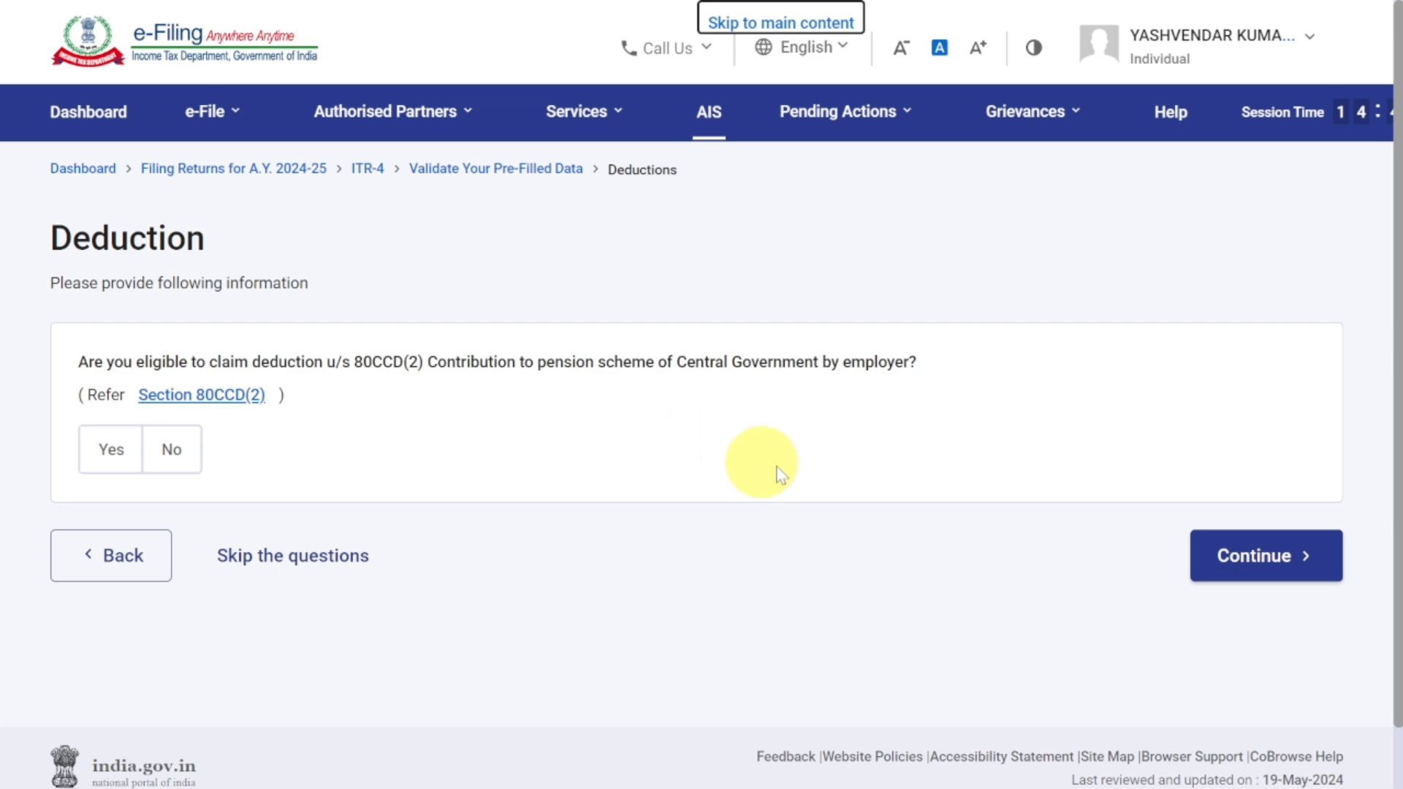
pyautogui.click(1243, 556)
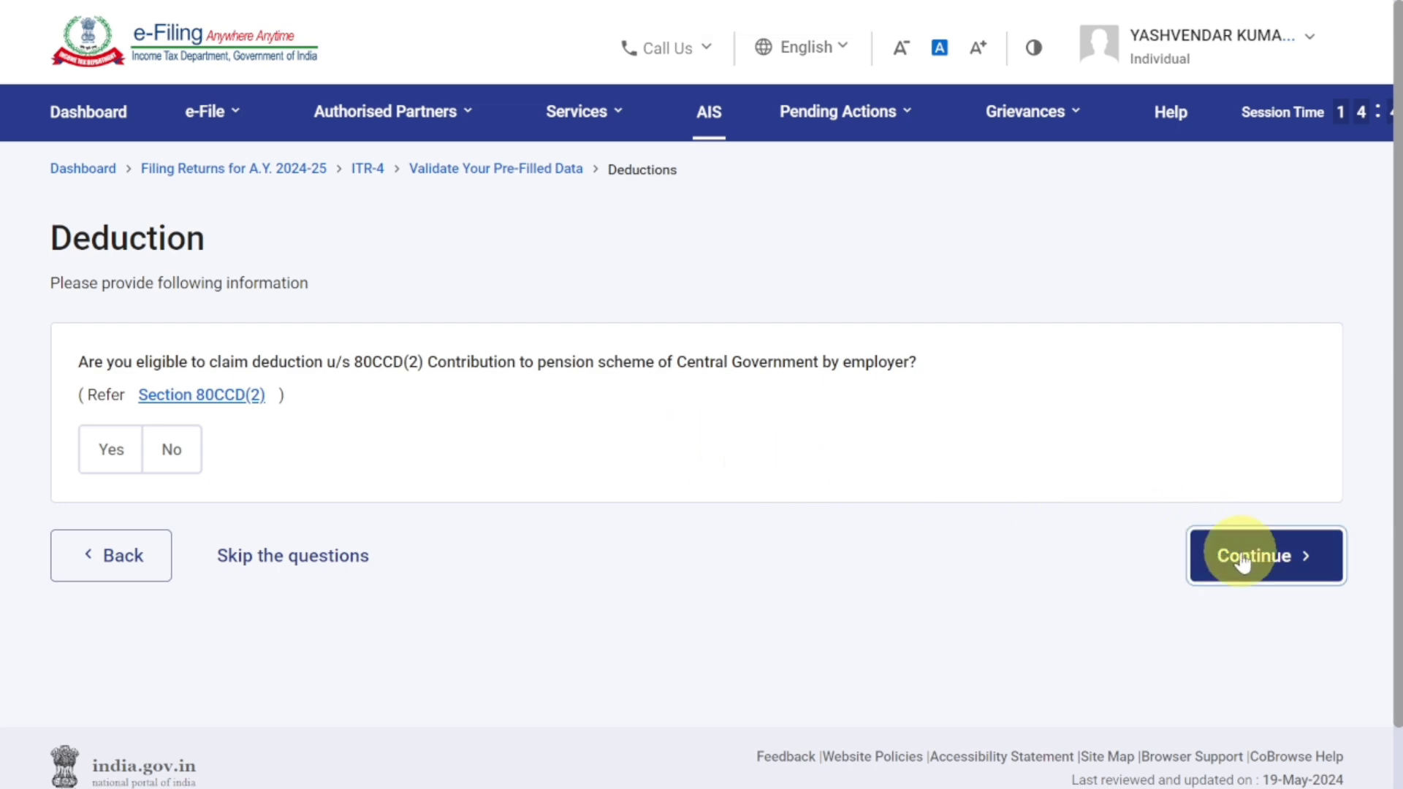
pyautogui.scroll(-4, 658, 470)
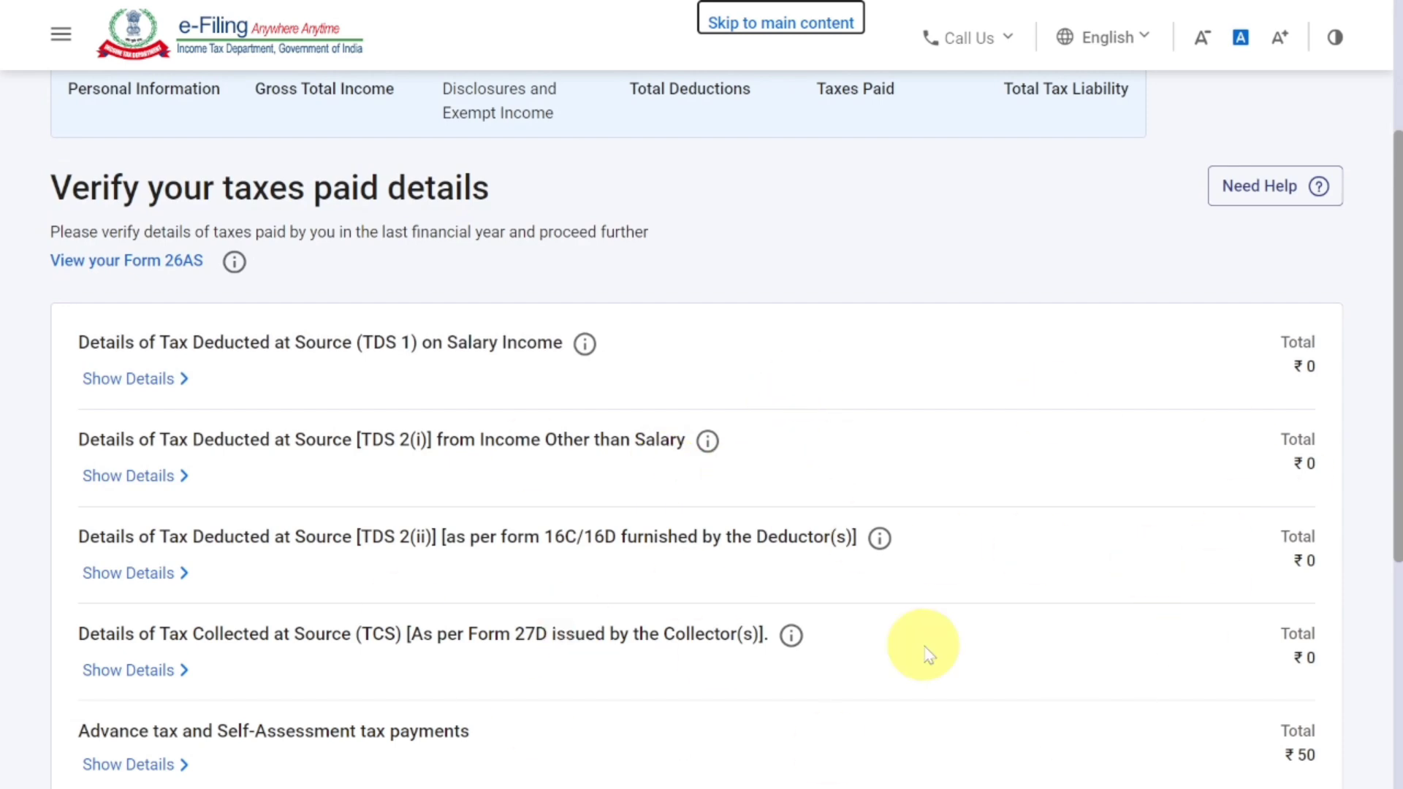
# Review and confirm the Taxes Paid details, including TDS, TCS and self-assessment tax, and open the Total Tax Liability section
pyautogui.scroll(-5, 926, 646)
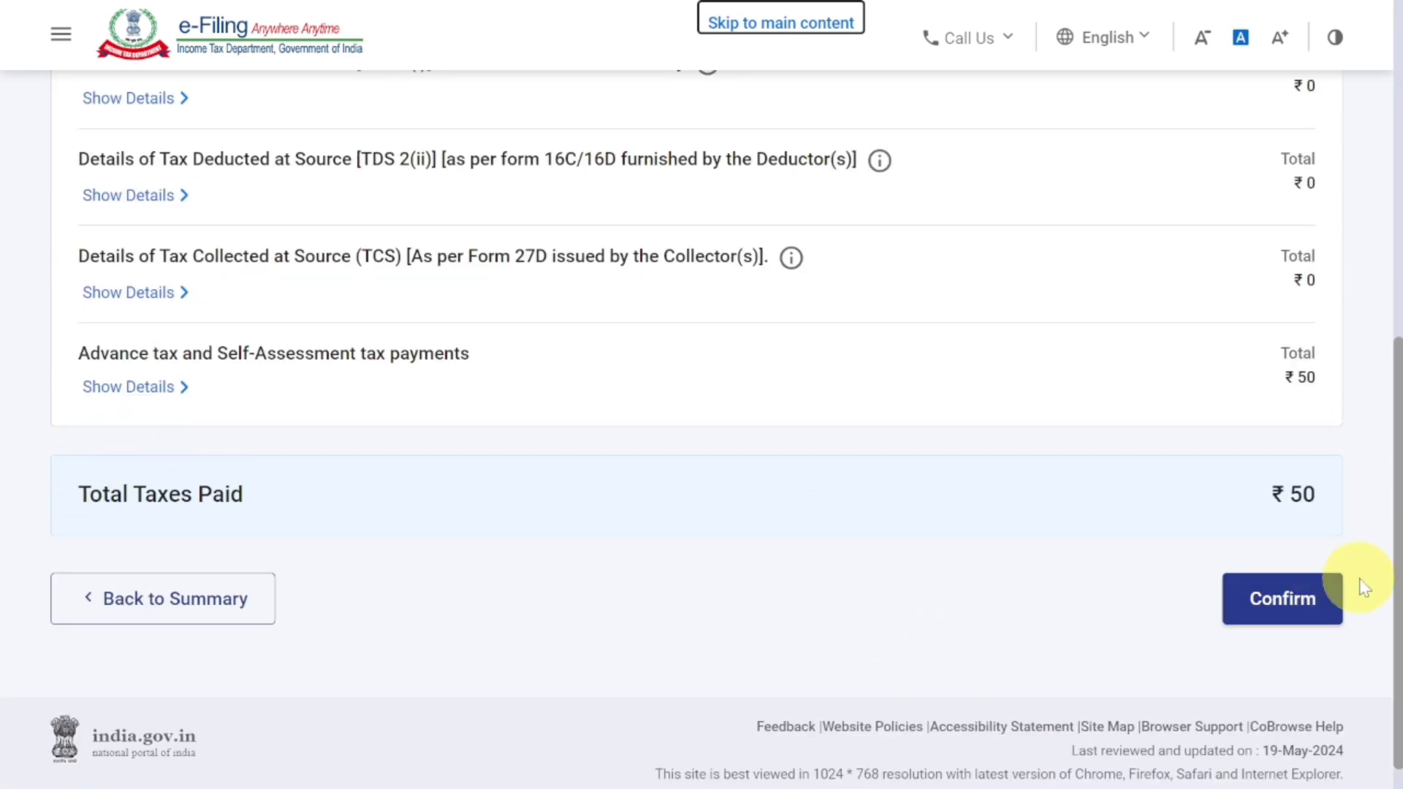
pyautogui.click(1279, 601)
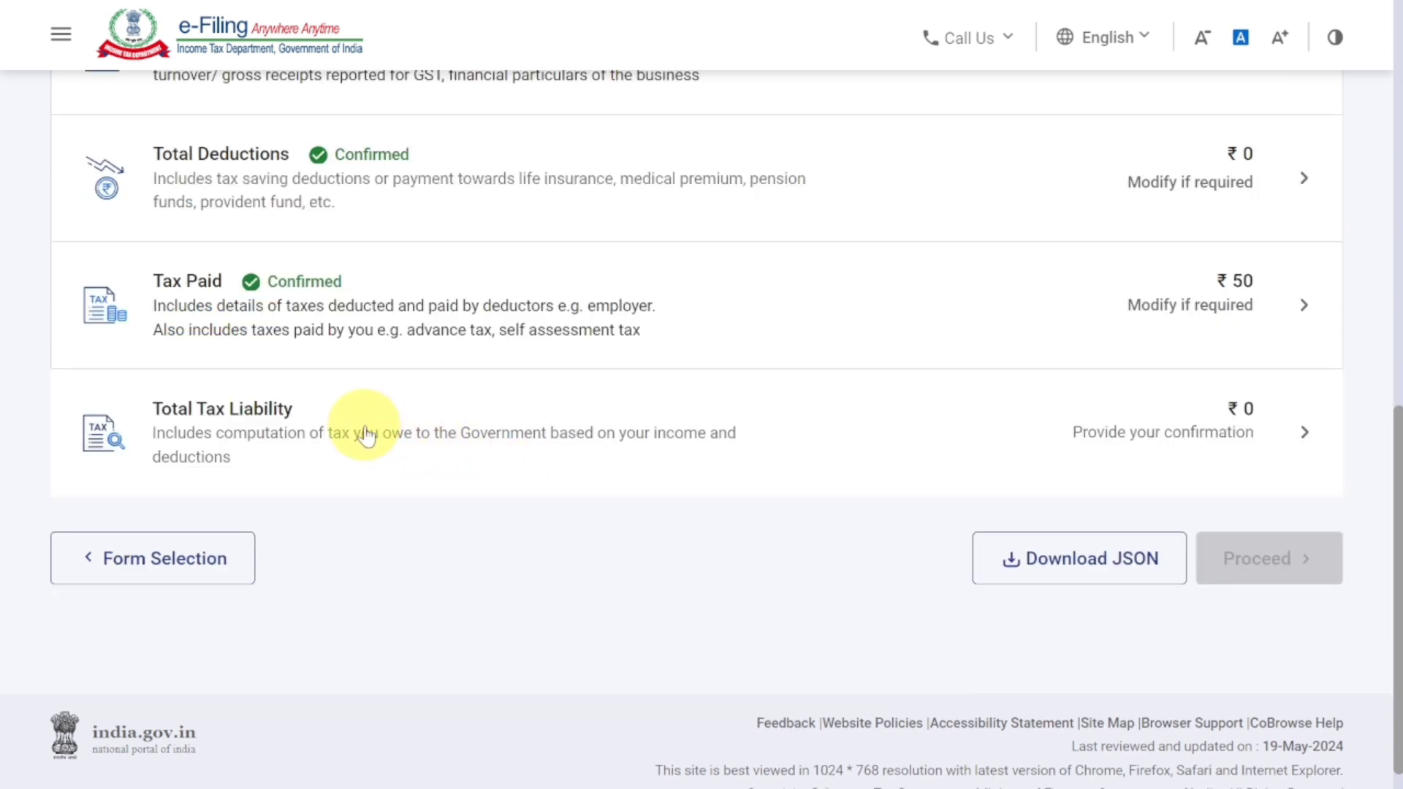
pyautogui.click(367, 437)
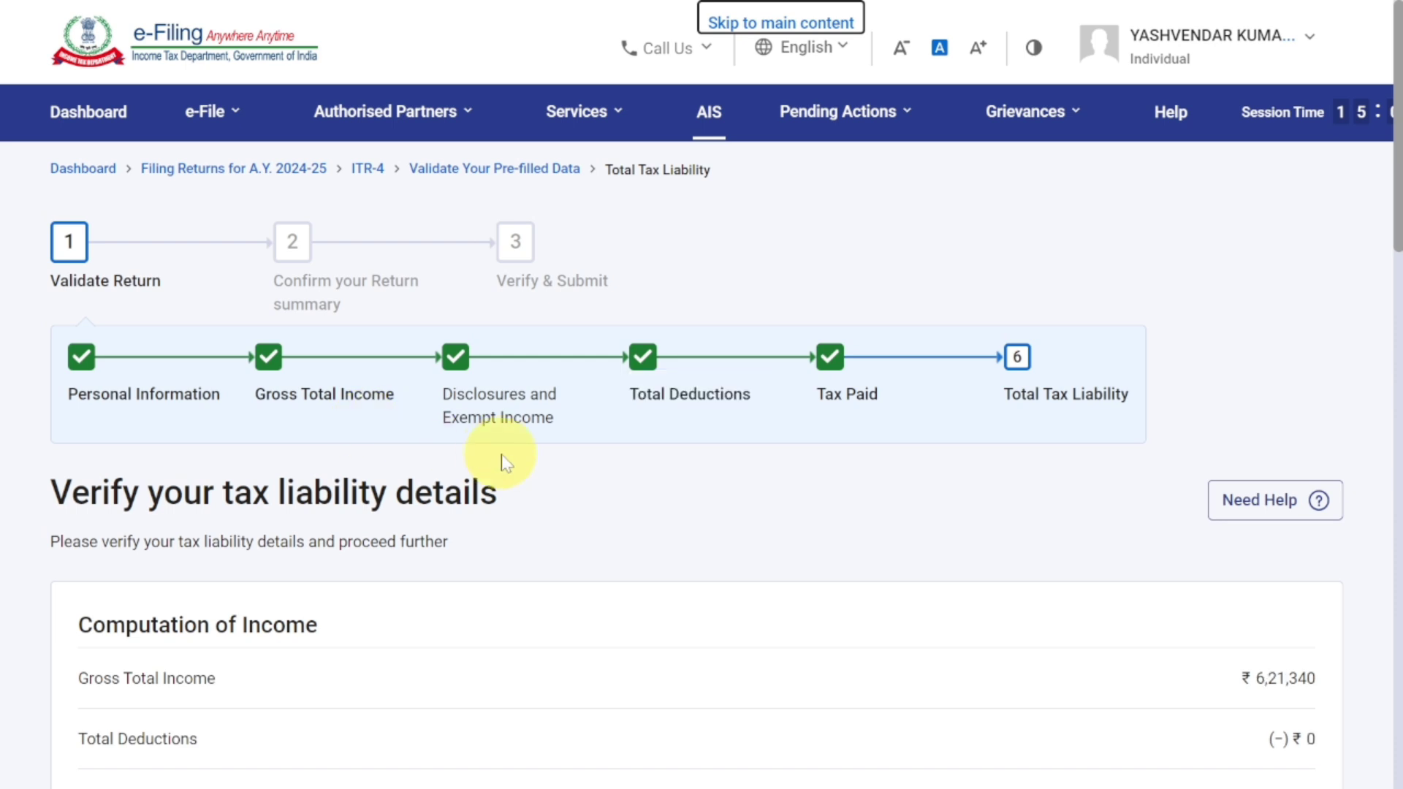
# Go through the computation of income and tax, including the section 87A rebate, and confirm the Total Tax Liability section
pyautogui.scroll(-4, 504, 465)
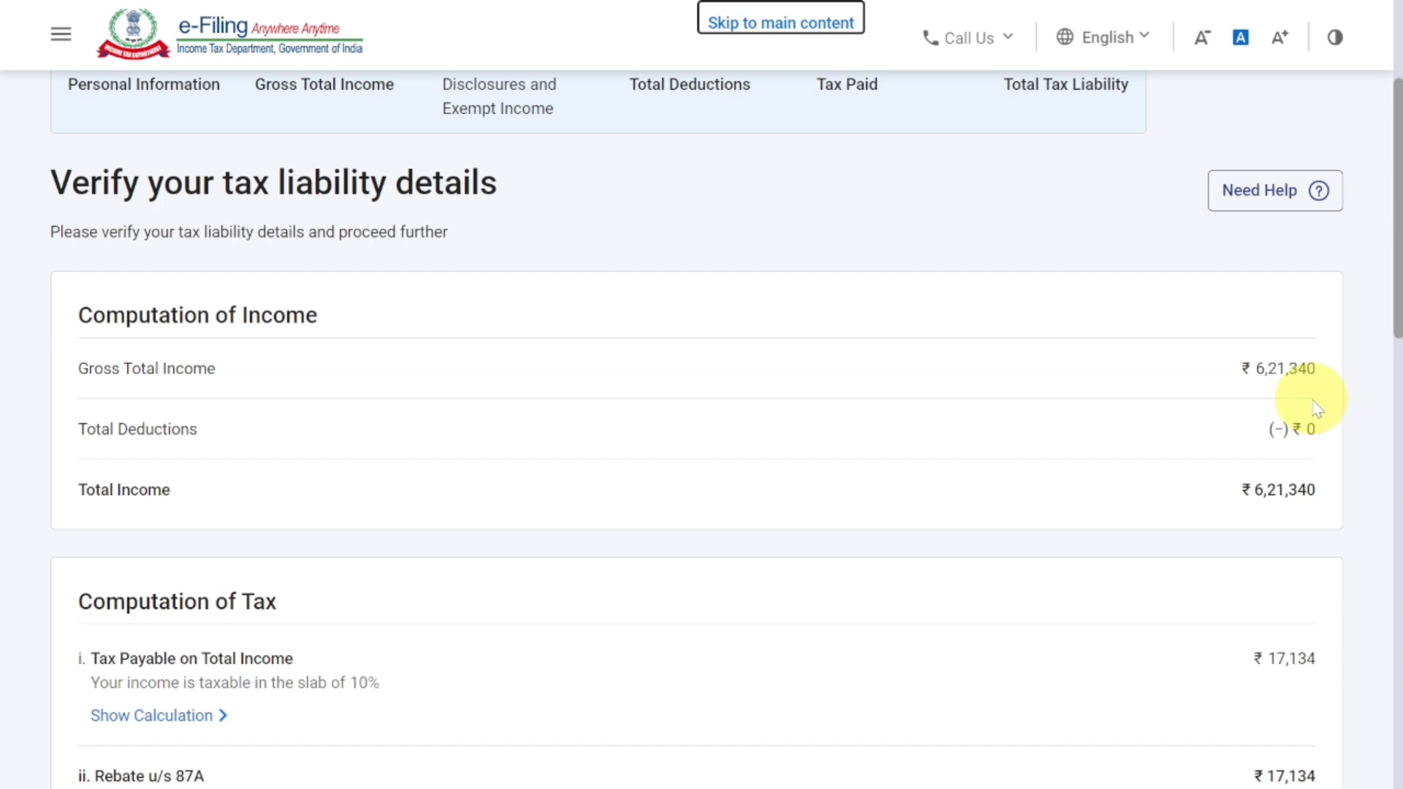
pyautogui.scroll(-3, 1315, 406)
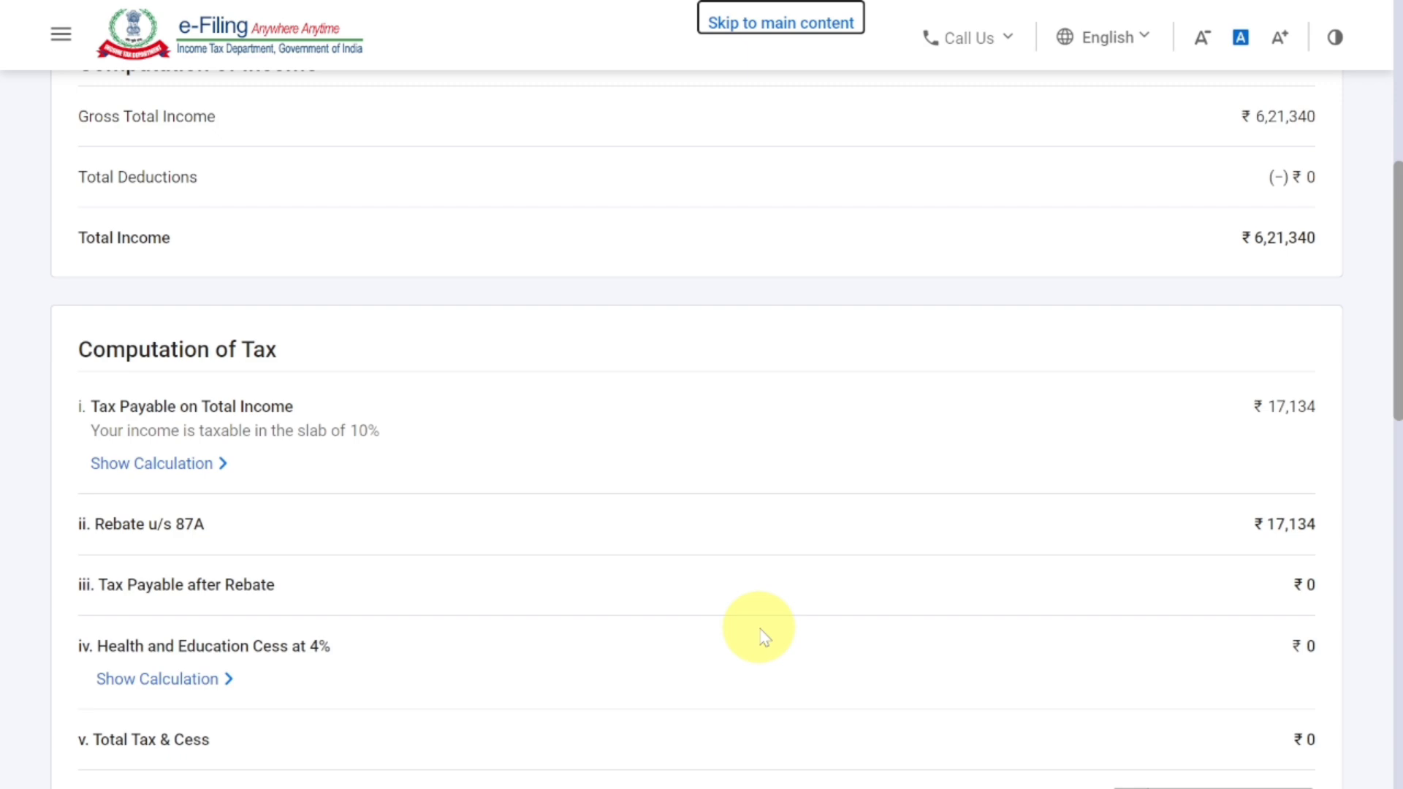
pyautogui.scroll(-10, 762, 636)
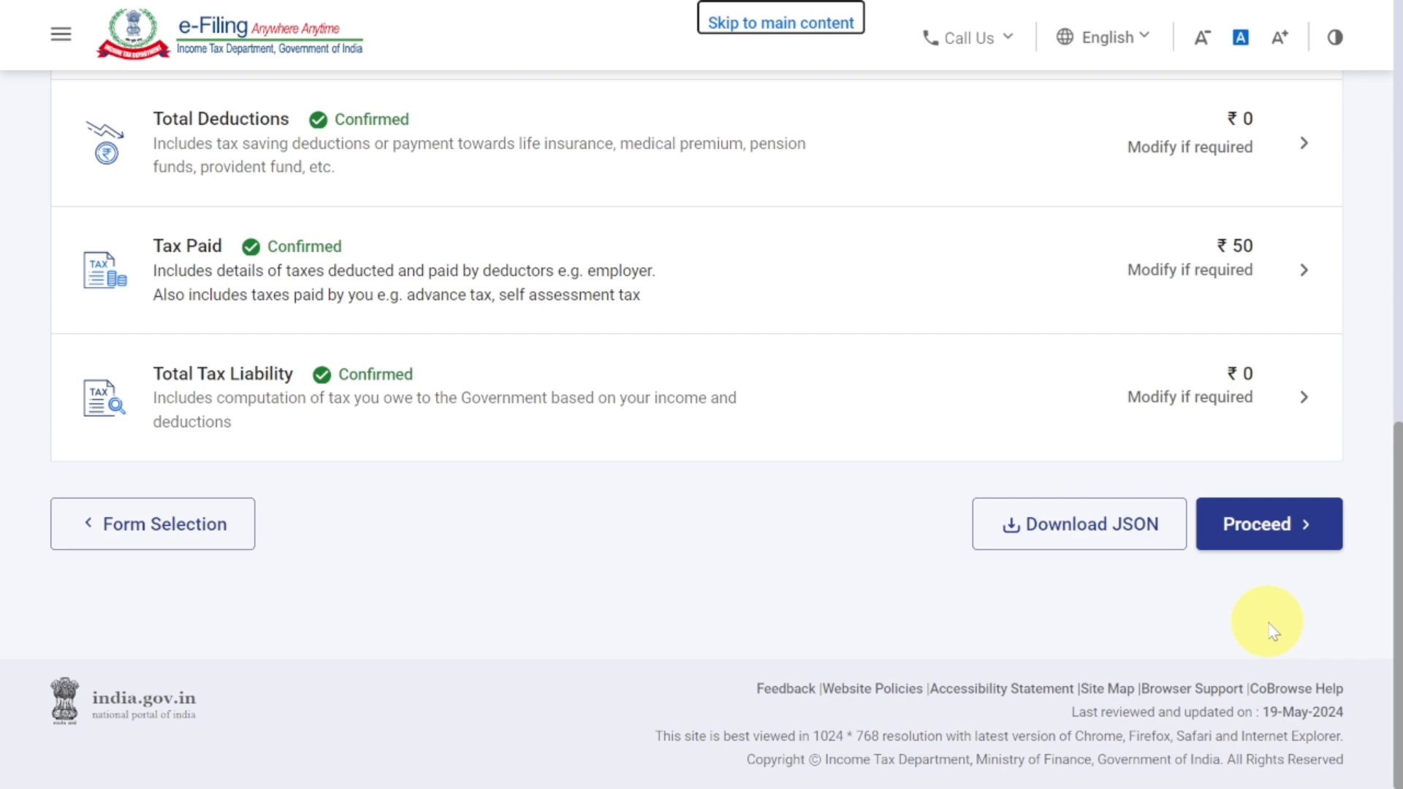
# Proceed from the validated sections to the return summary and go through the taxable income, tax payable and refund calculations
pyautogui.click(1286, 535)
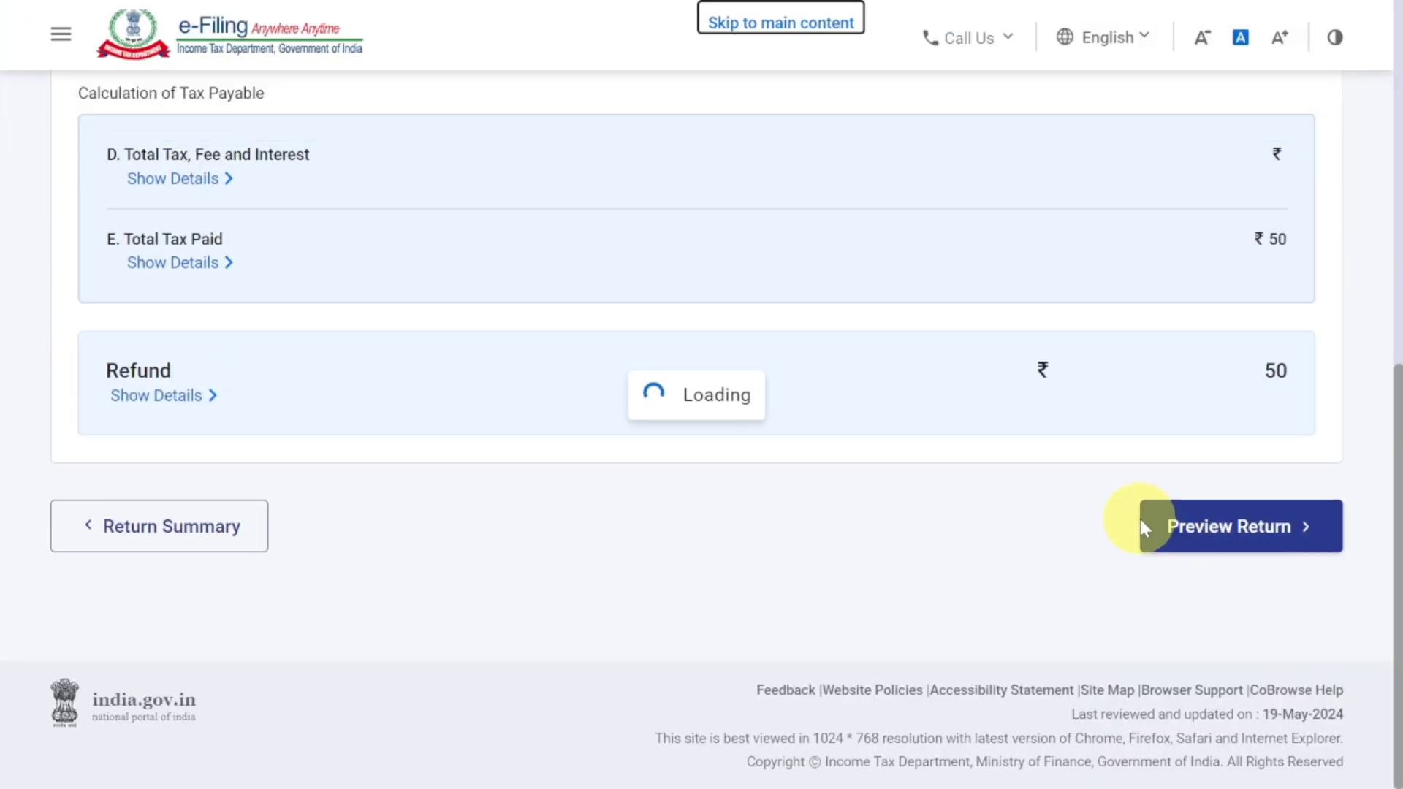
pyautogui.click(1140, 523)
pyautogui.scroll(-5, 1143, 526)
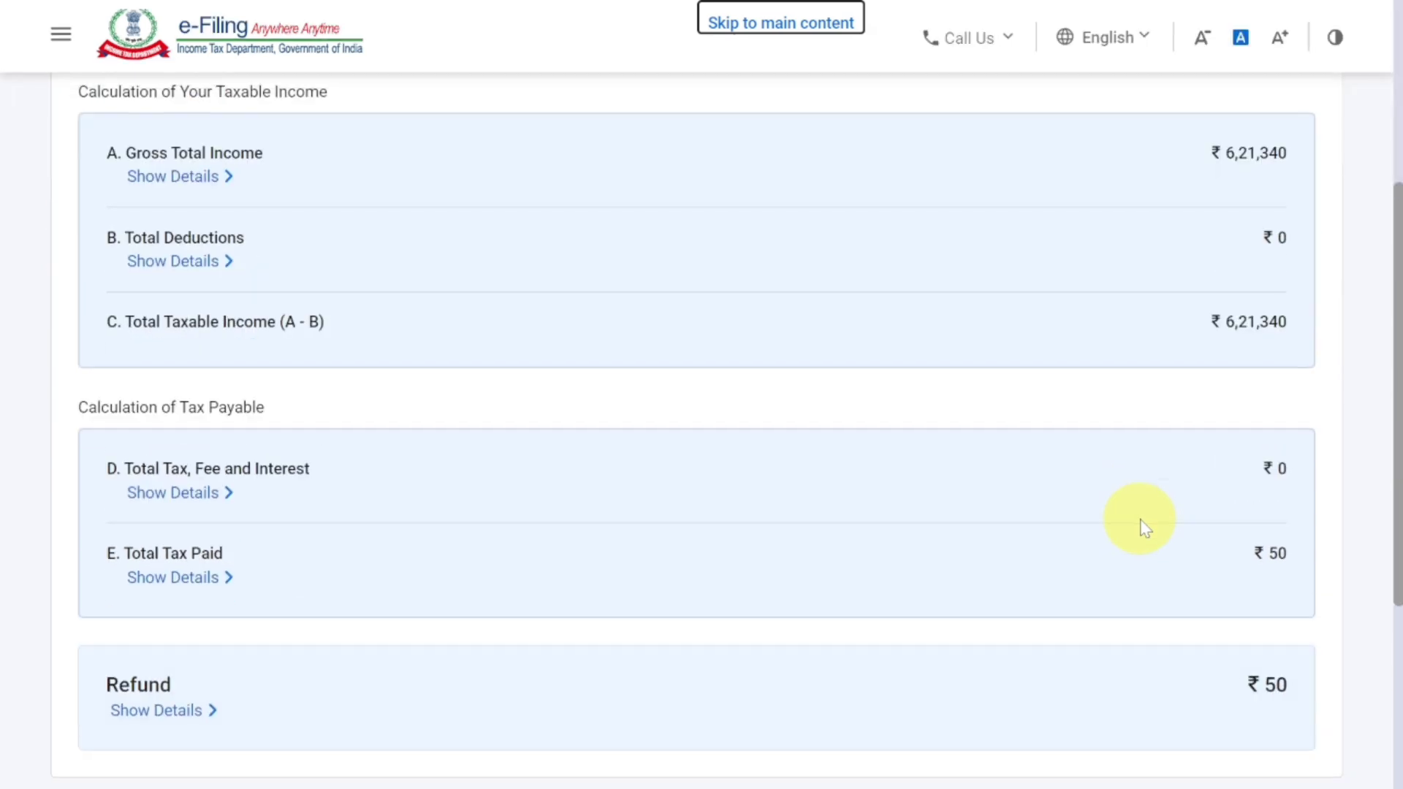
pyautogui.scroll(-4, 1144, 526)
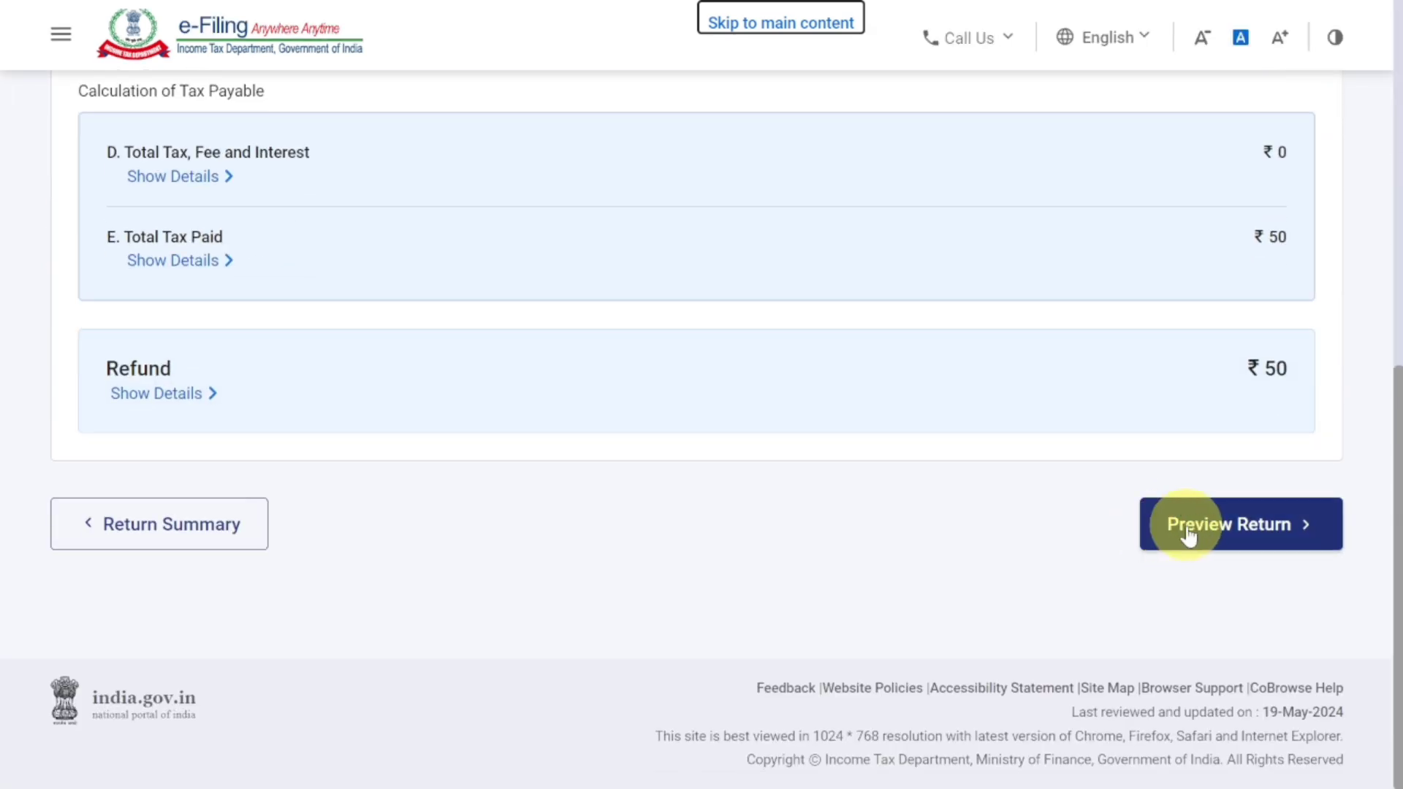